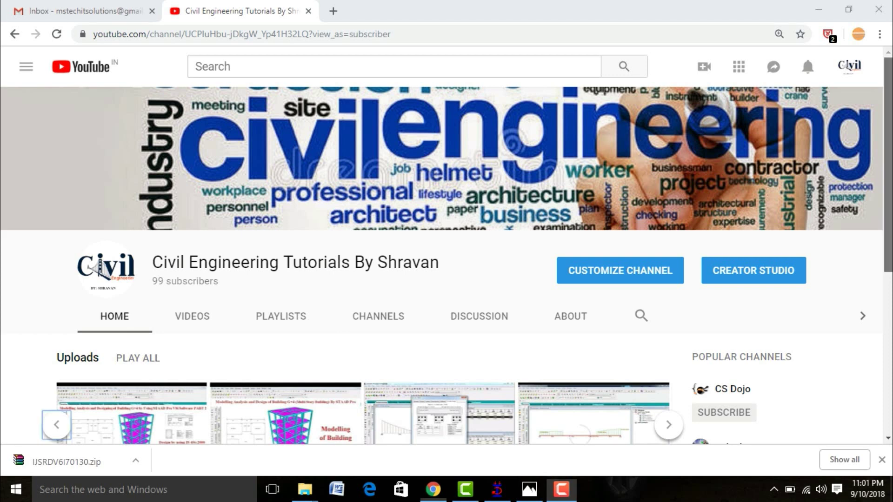
Leave the YouTube channel page and bring up the Elevated water tank.jpg sketch in Photos
scroll(56, 419, down, 1)
scroll(447, 279, up, 1)
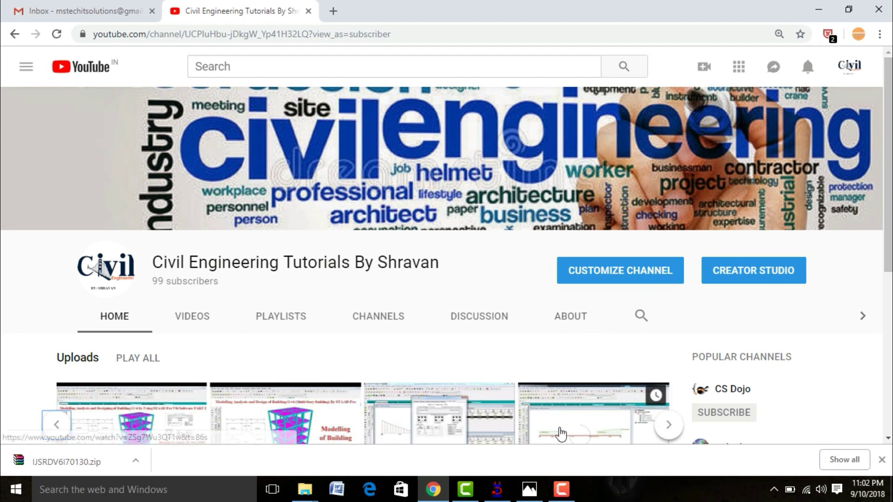
click(534, 494)
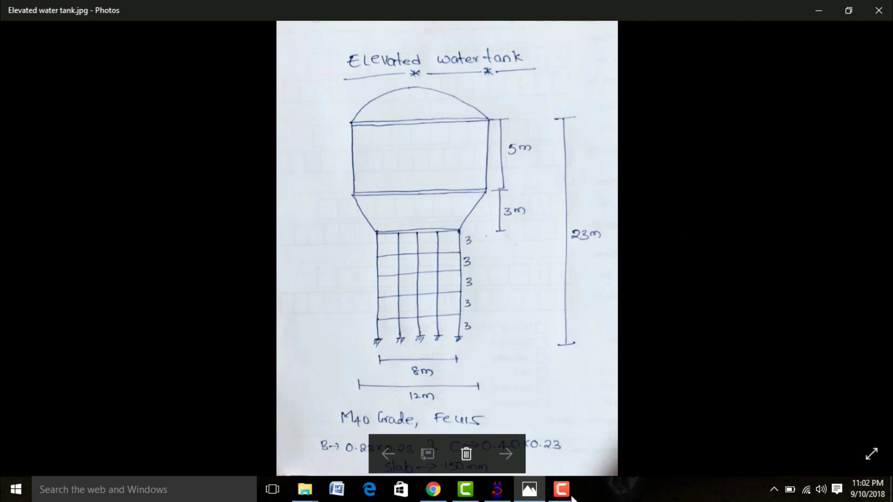
Discard unsaved changes and start a new Space structure named wt in metres and kilonewtons
click(497, 490)
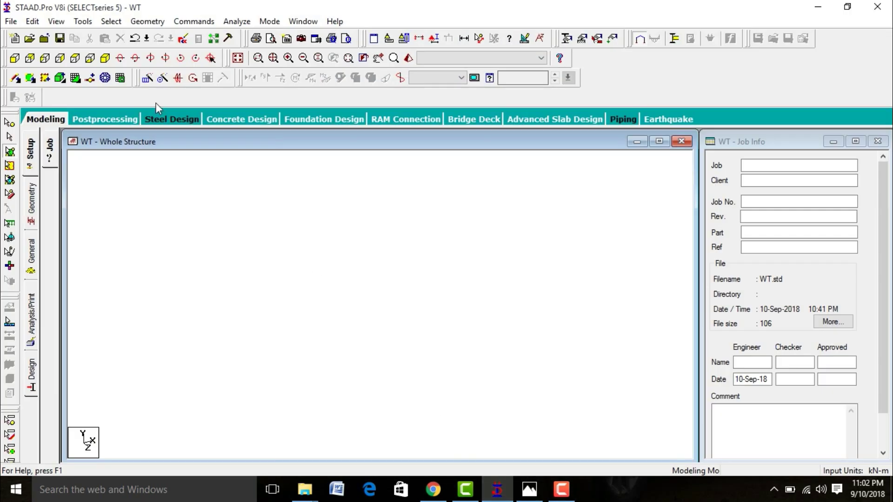
click(10, 21)
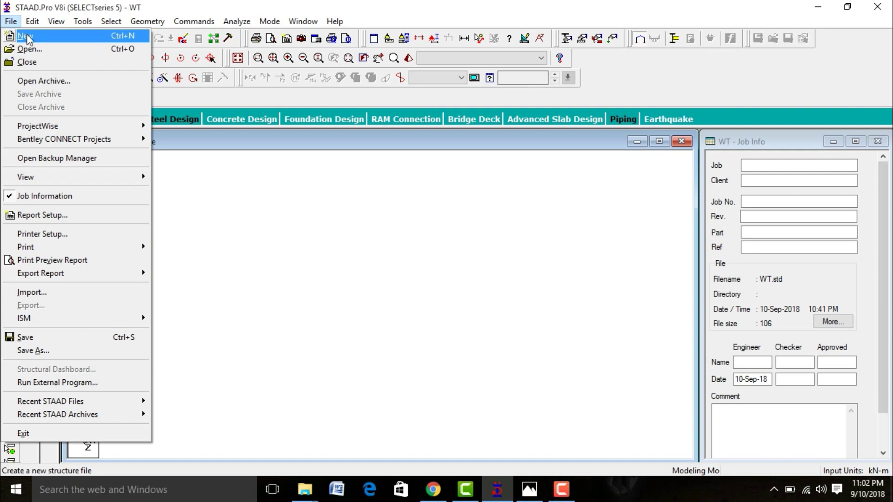
click(26, 37)
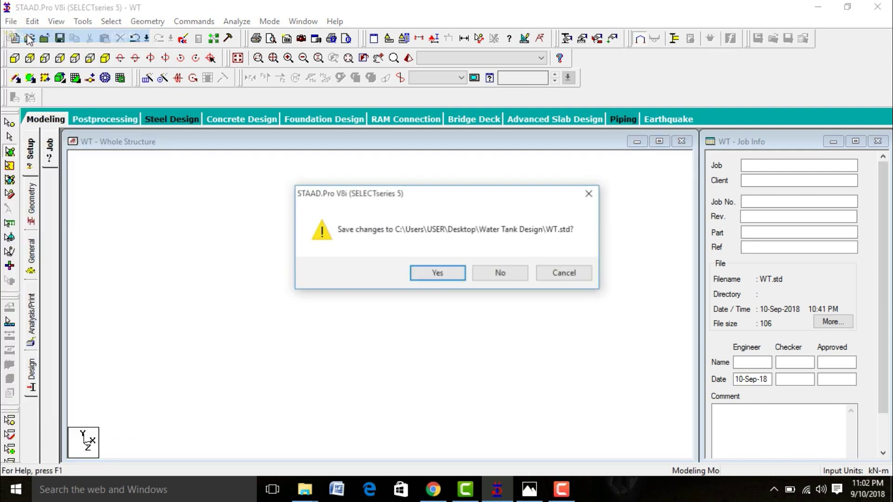
click(487, 278)
click(323, 144)
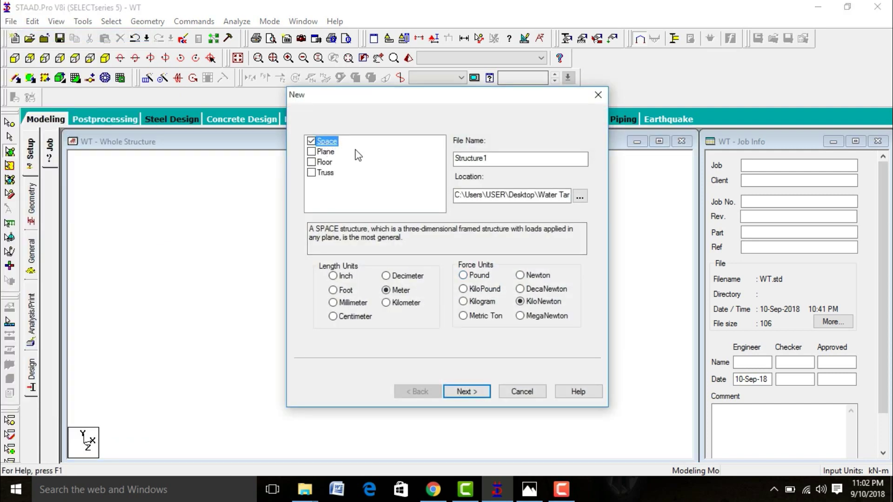
drag(488, 158, 425, 159)
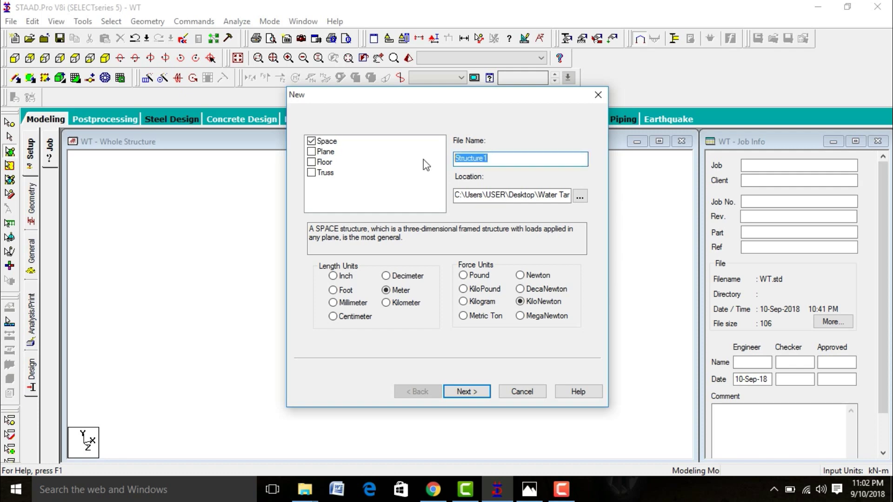
text(wt)
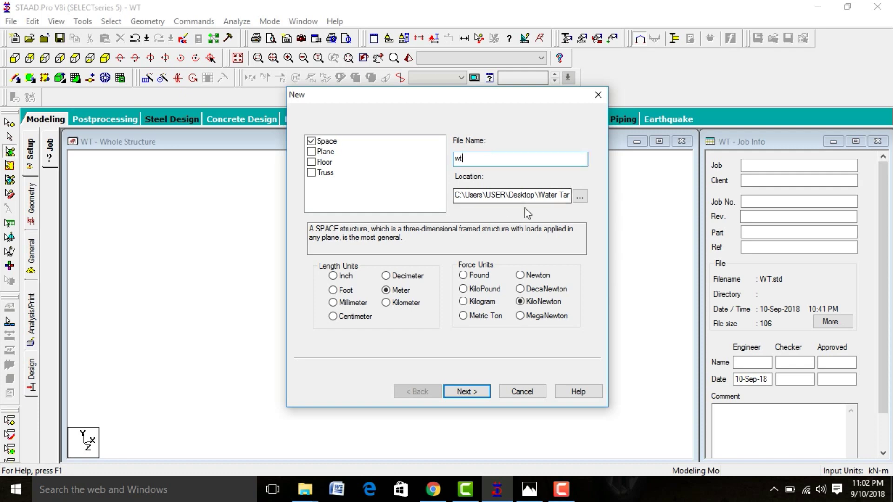
click(579, 195)
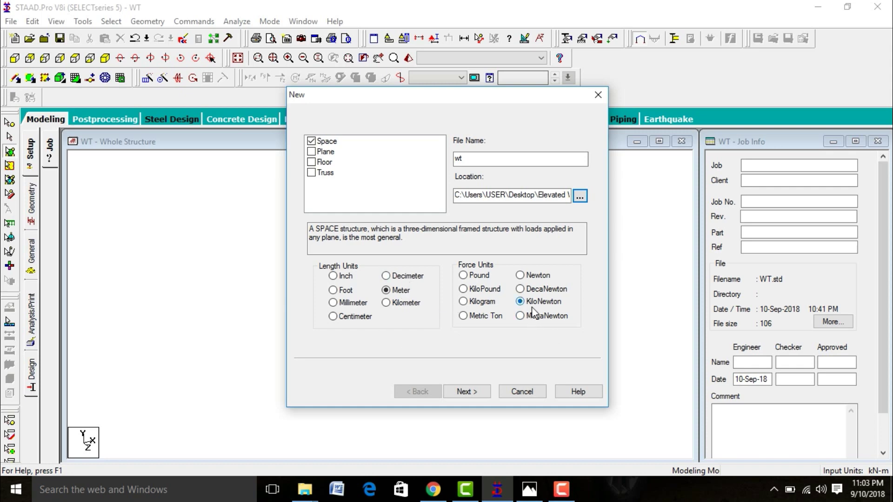
click(468, 392)
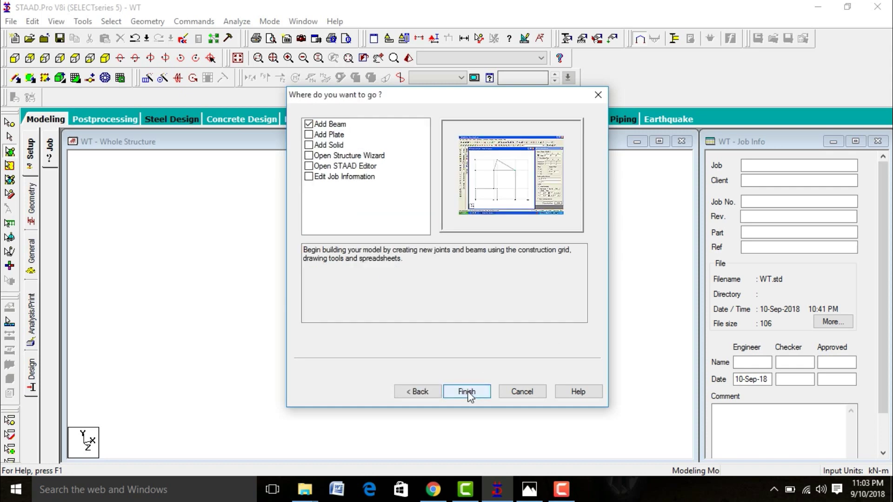
click(468, 393)
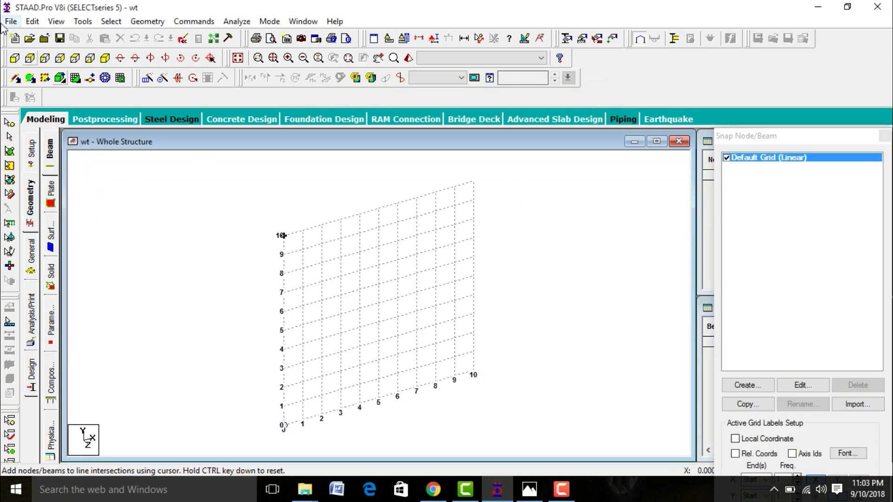
Show the grid in front view and recheck the tank sketch's dimensions in Photos
click(15, 59)
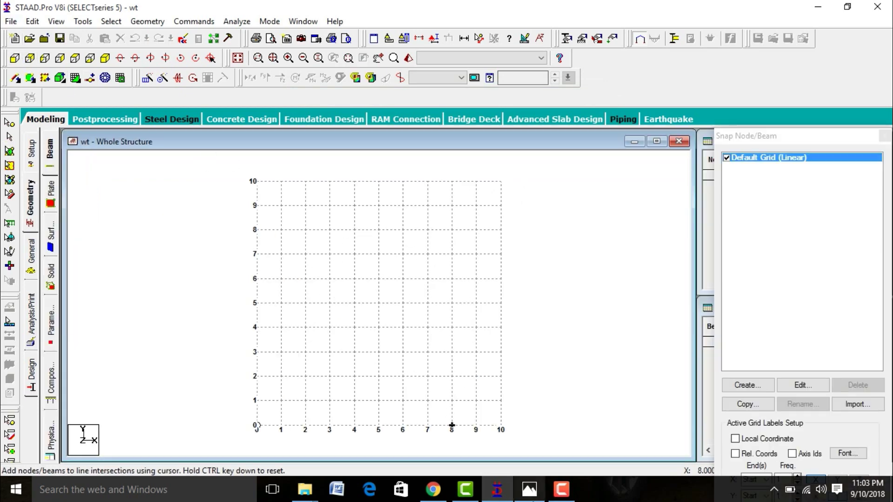
click(529, 490)
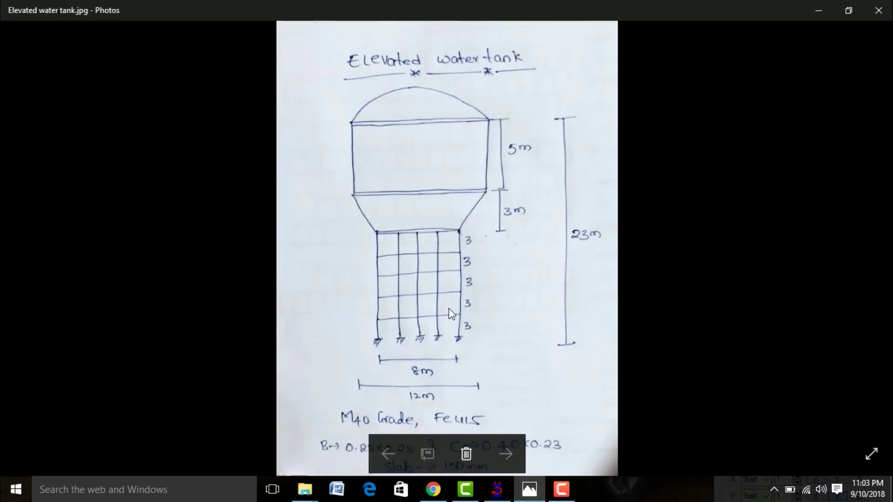
click(528, 492)
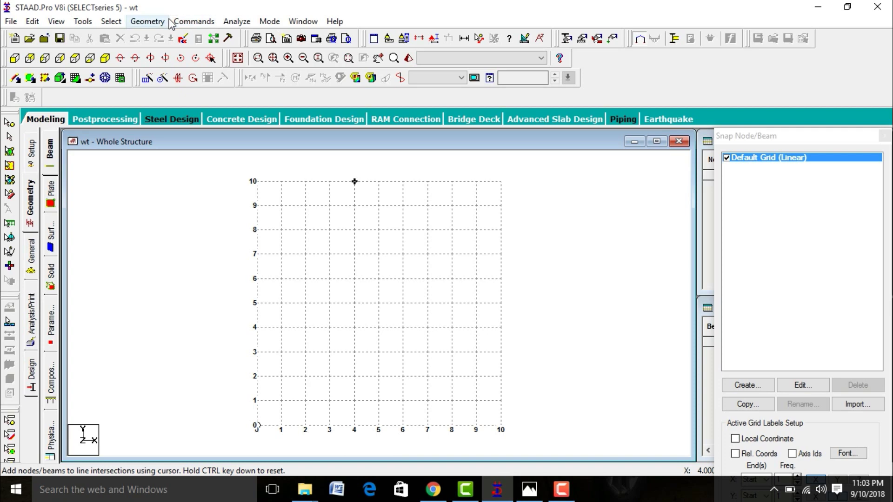
click(148, 21)
Generate a Reverse Cylindrical frame: 15 m long, 4 m radius, 5 by 12 bays
click(201, 420)
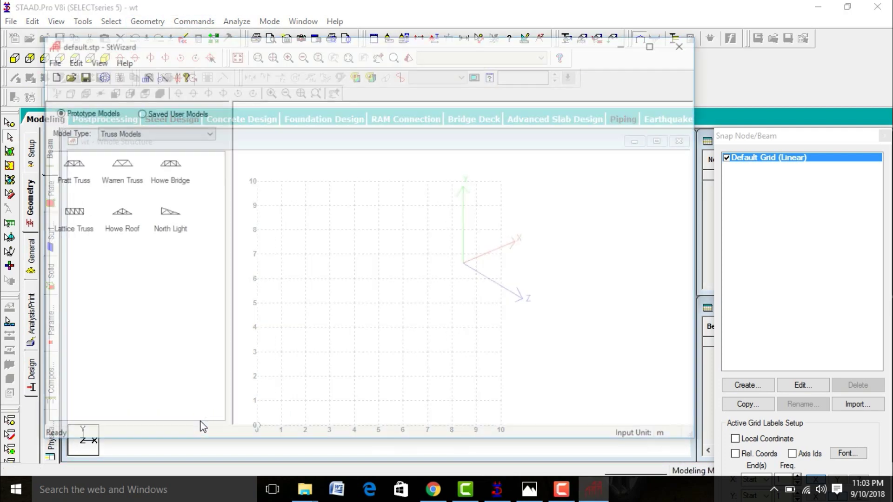
click(143, 137)
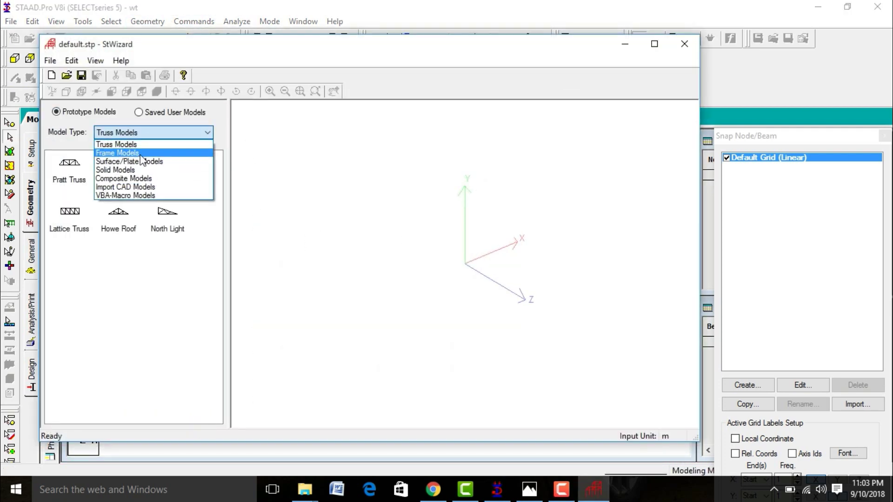
click(135, 153)
double_click(179, 220)
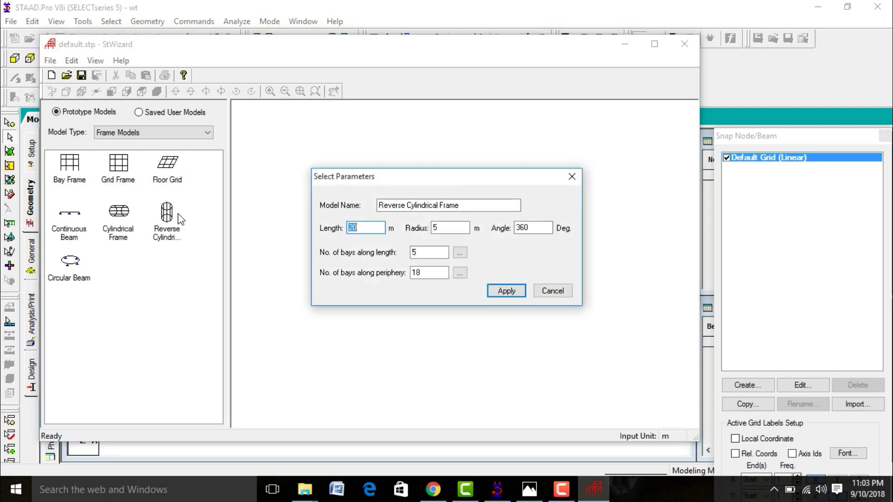
text(15)
key(Tab)
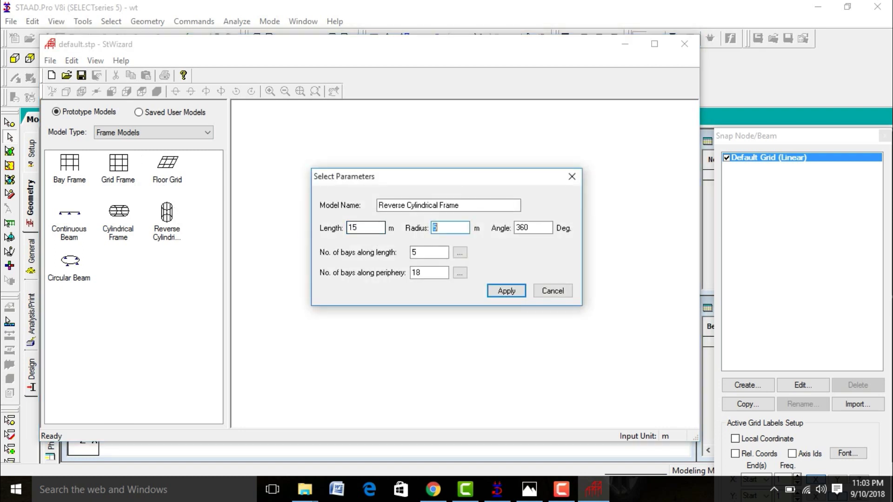
key(Tab)
key(Tab)
click(513, 294)
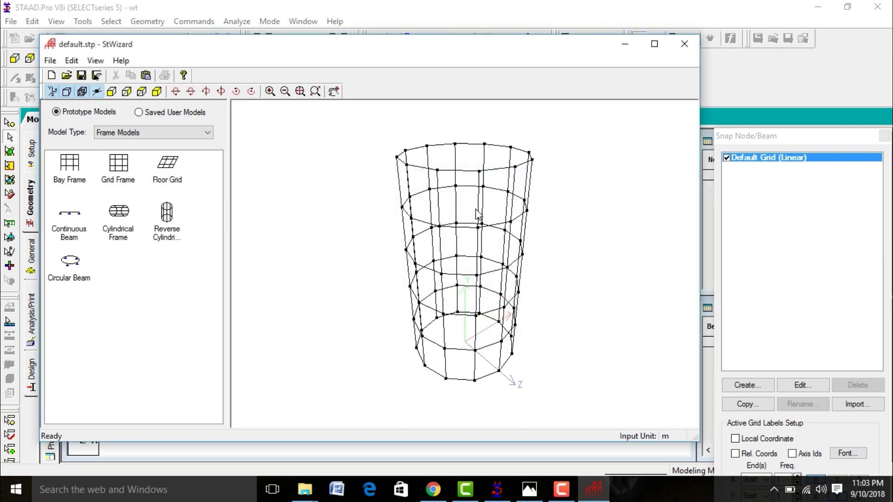
Transfer the cylindrical frame from the wizard and merge it into the wt model
drag(484, 219, 450, 147)
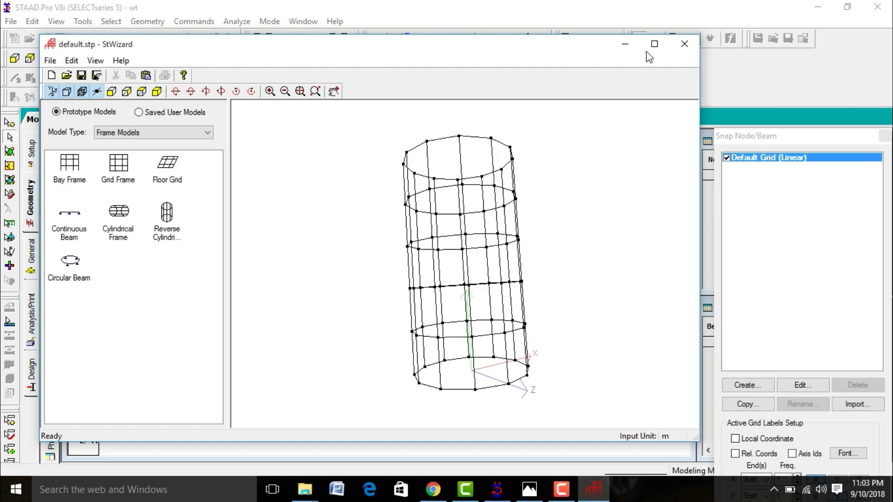
click(686, 47)
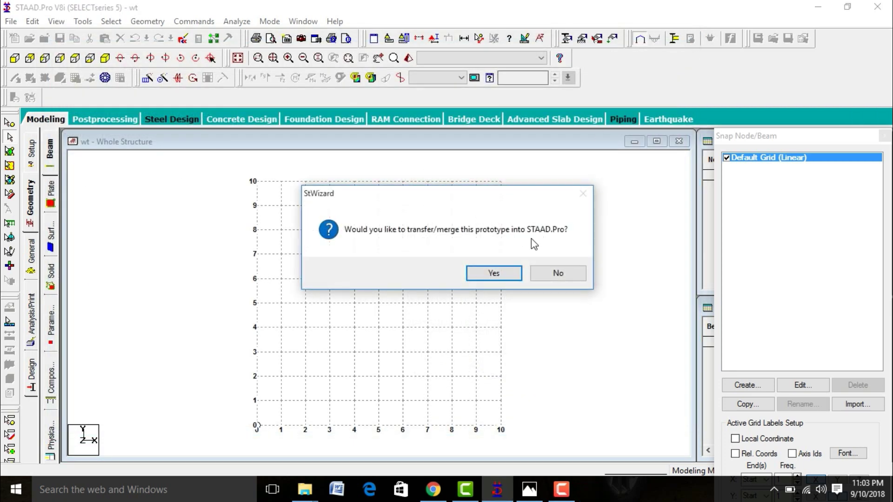
click(494, 274)
click(498, 187)
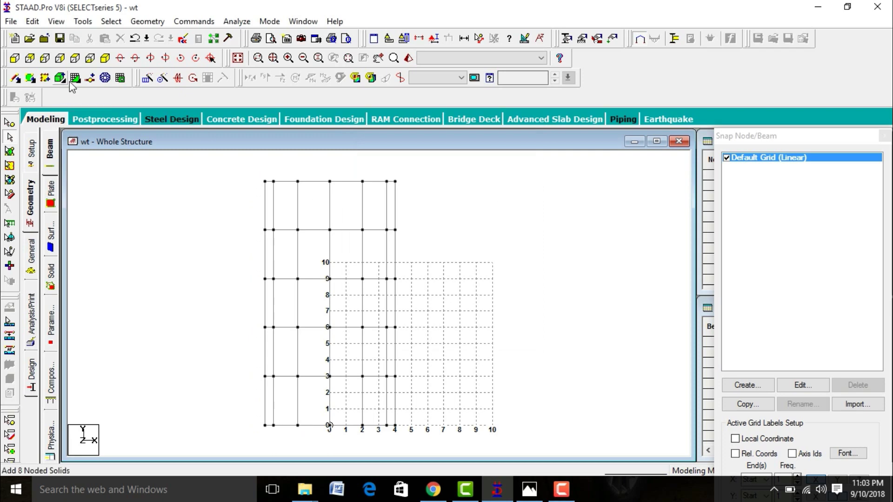
Hide the snap grid, delete the 12 bottom-ring beams, and switch to isometric view
click(74, 79)
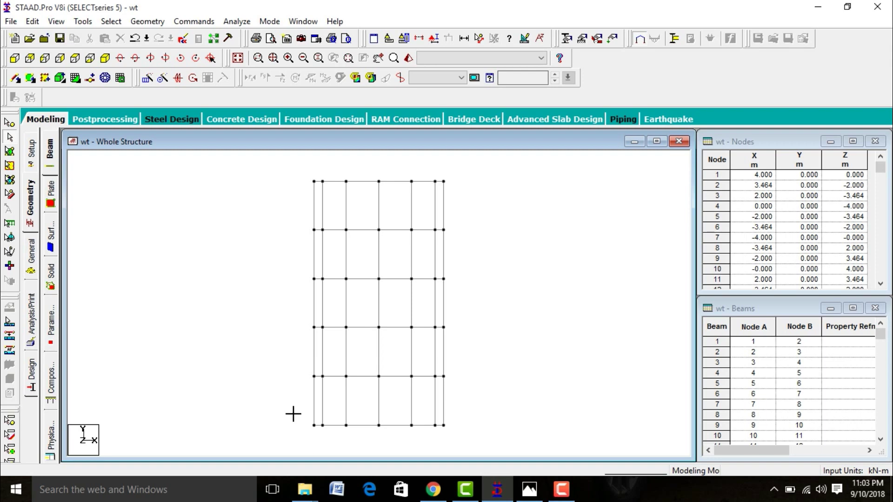
drag(294, 415, 456, 441)
key(Delete)
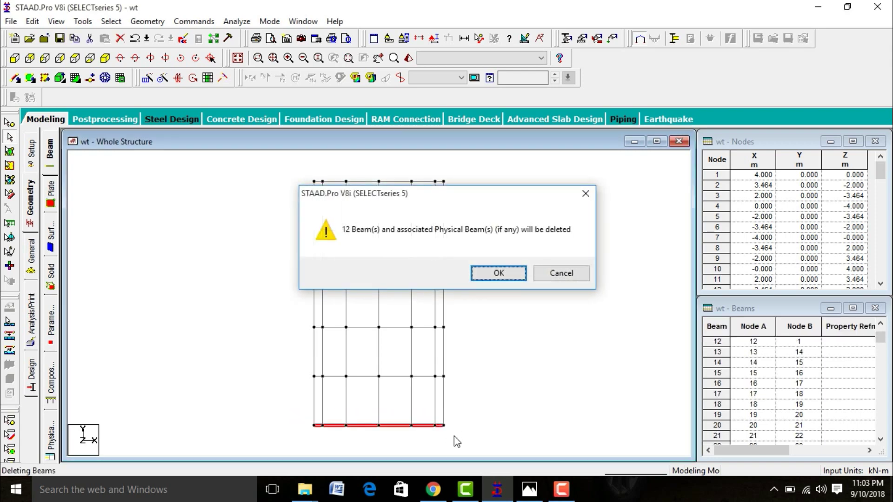
key(Return)
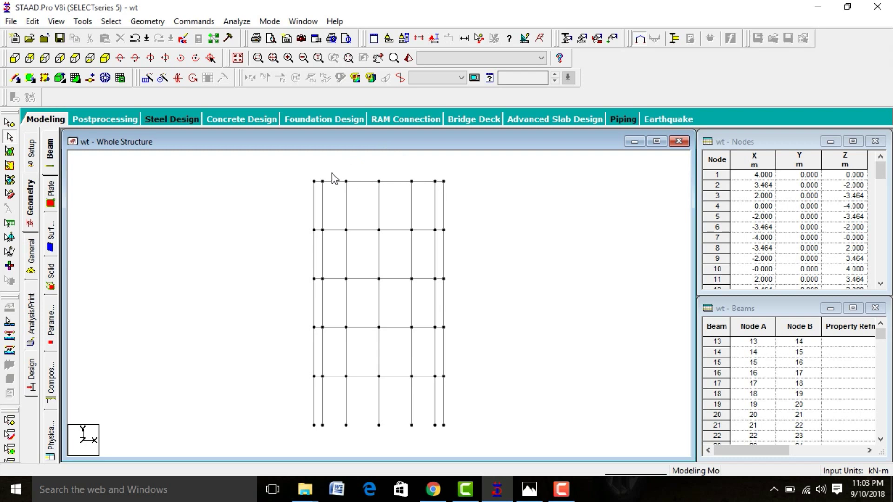
click(106, 59)
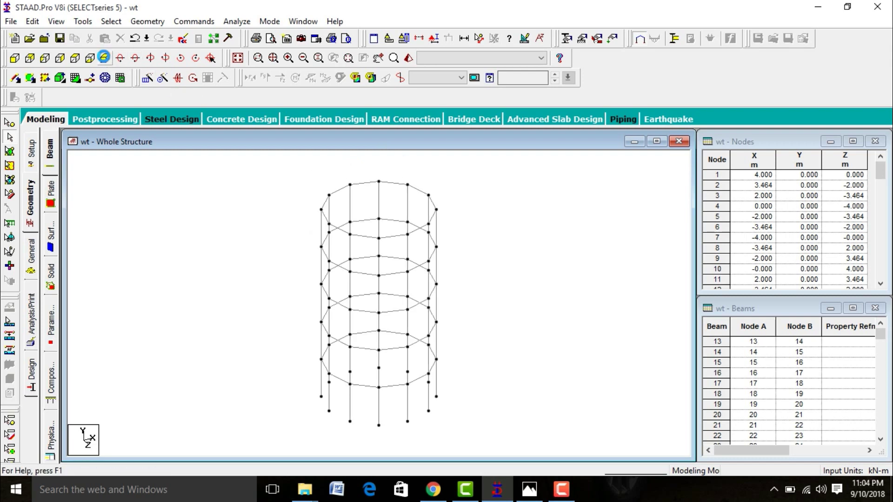
Start a Spherical Surface plate prototype in the Structure Wizard and glance at the tank sketch
click(147, 22)
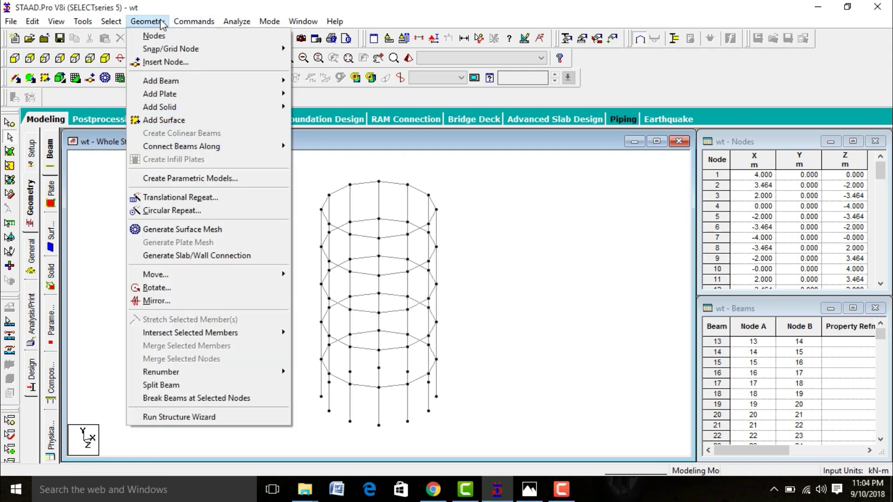
click(211, 420)
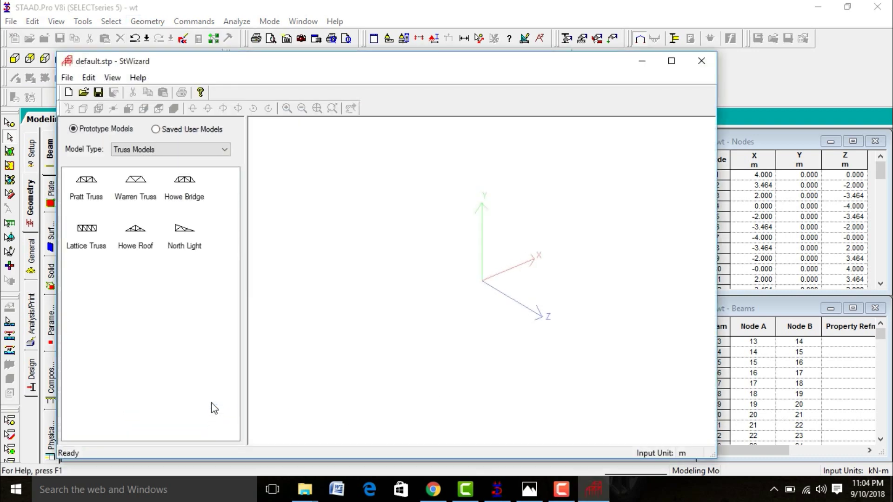
click(154, 151)
click(144, 179)
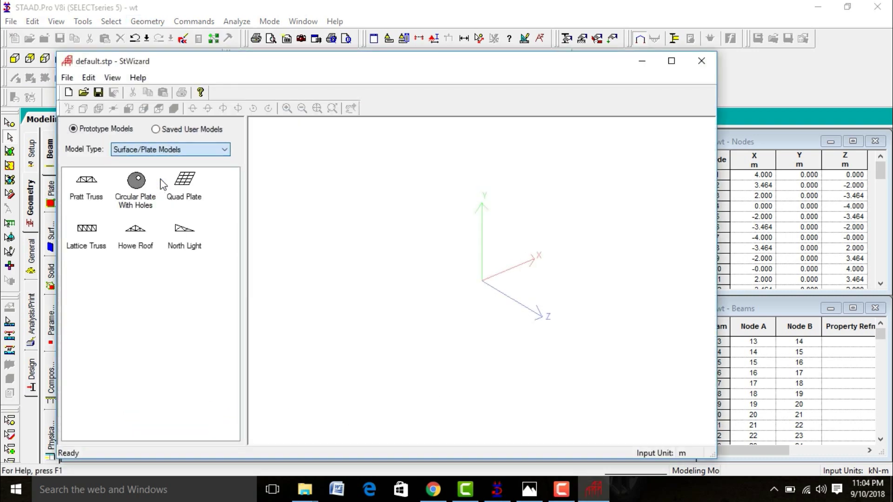
double_click(149, 233)
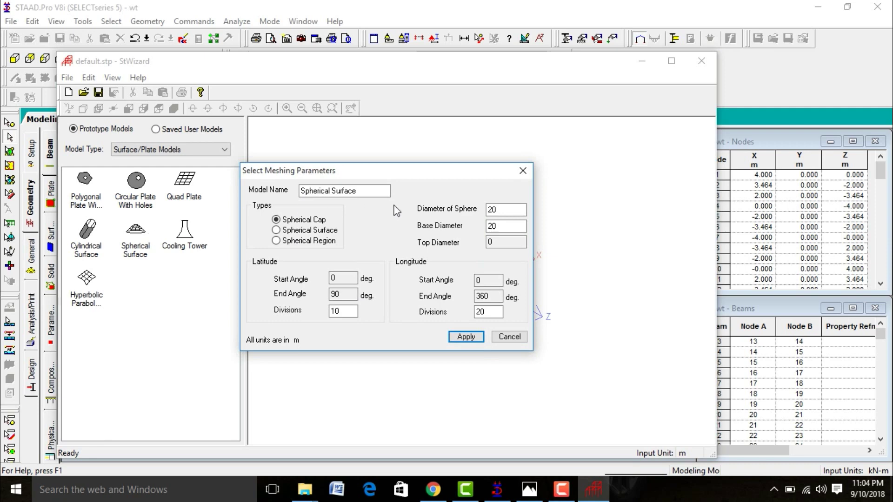
double_click(500, 210)
drag(503, 210, 485, 211)
click(484, 210)
mouse_move(529, 499)
Set the sphere diameter to 11, base diameter to 8, divisions to 12, and generate the dome
click(498, 227)
double_click(493, 226)
text(8)
click(507, 208)
drag(503, 213, 481, 214)
text(11)
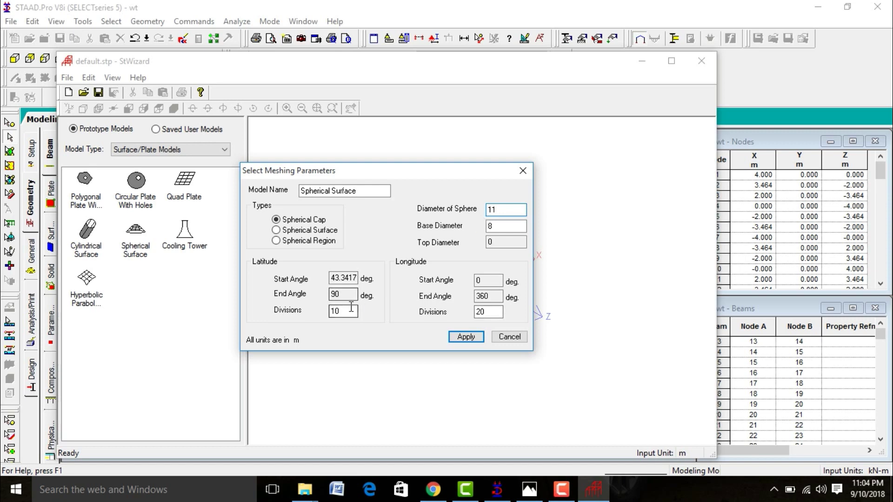
drag(351, 311, 302, 326)
text(12)
key(Tab)
key(Tab)
key(Tab)
key(Tab)
key(Tab)
click(473, 338)
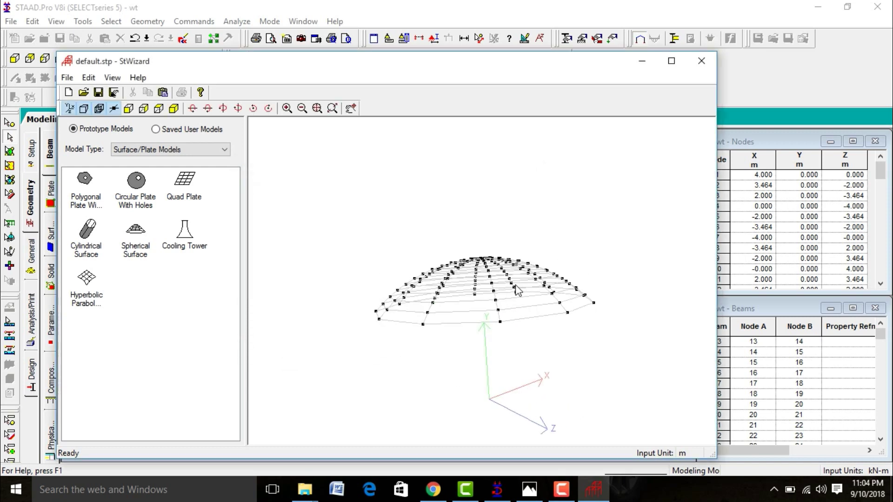
Merge the dome into the model with a Y offset of 20 m
click(713, 55)
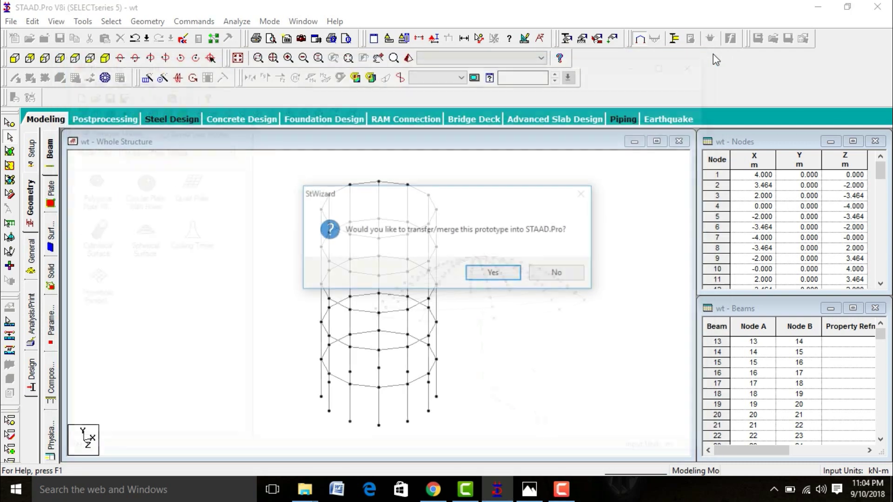
click(502, 273)
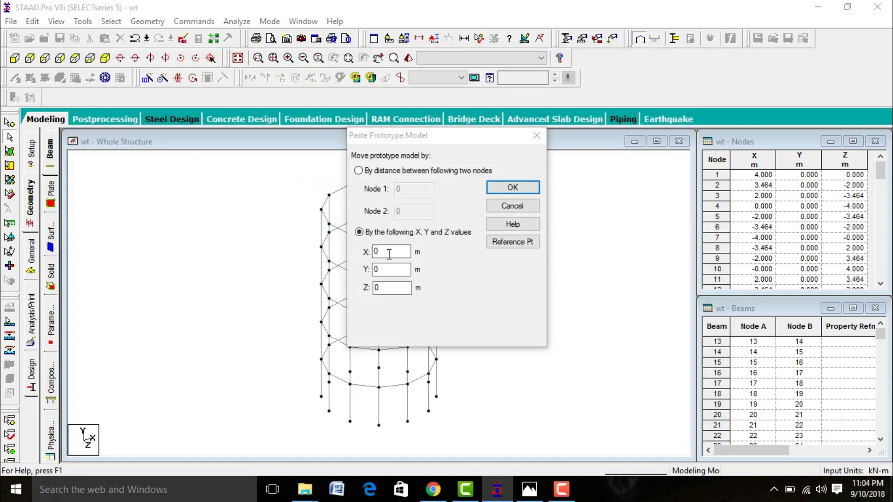
double_click(389, 268)
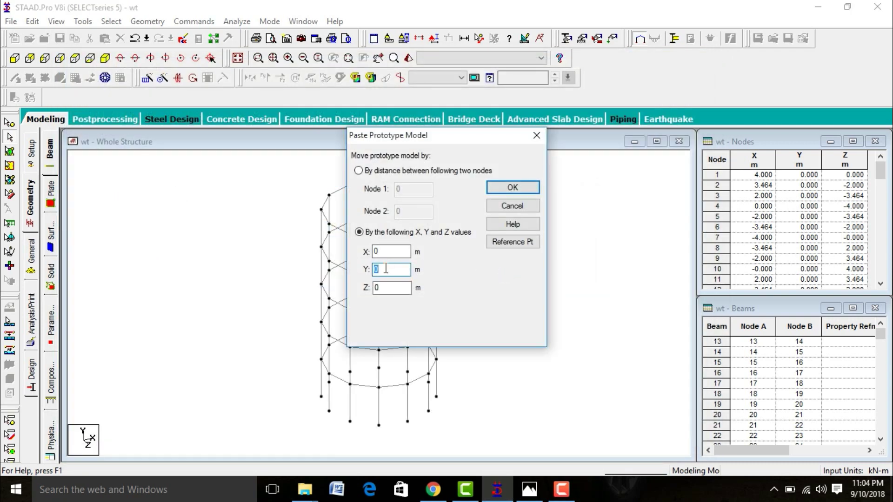
text(20)
key(Return)
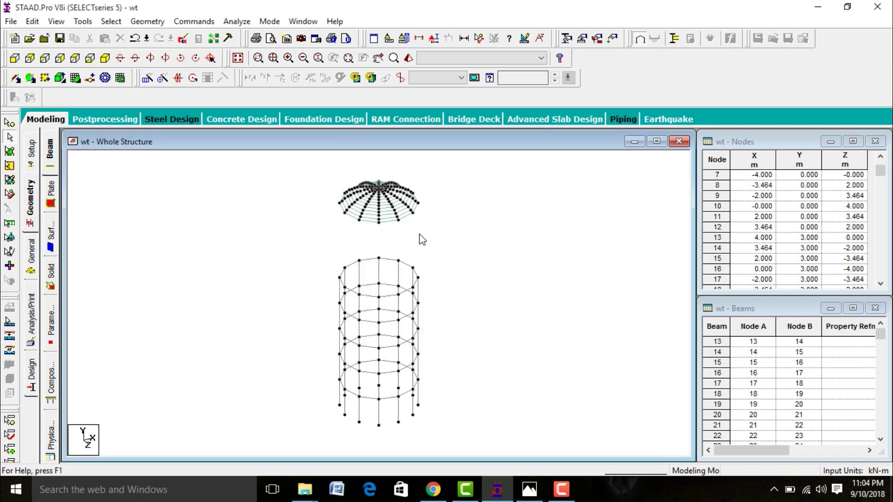
Measure the distance from a dome base node to the tower top node below (8.775 m)
click(484, 44)
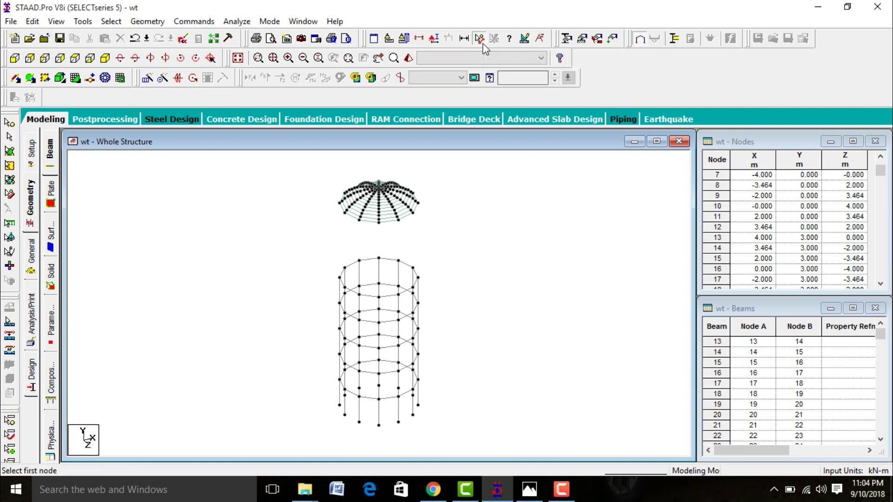
click(398, 220)
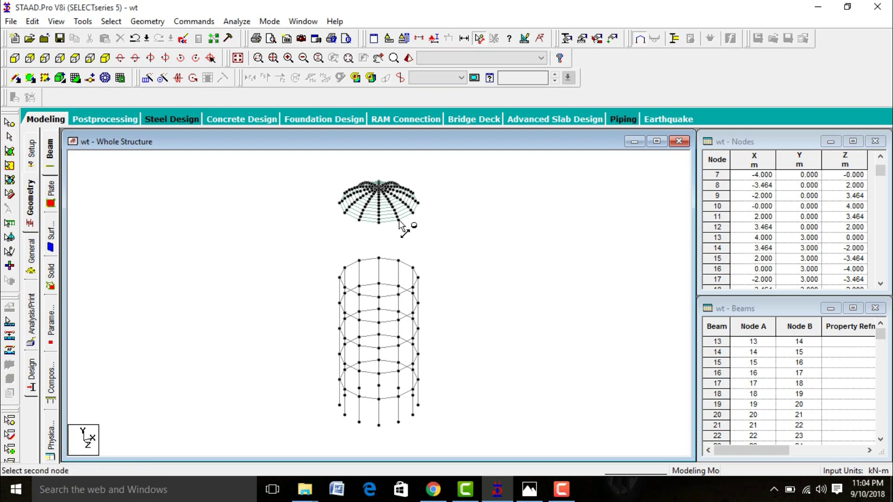
click(399, 294)
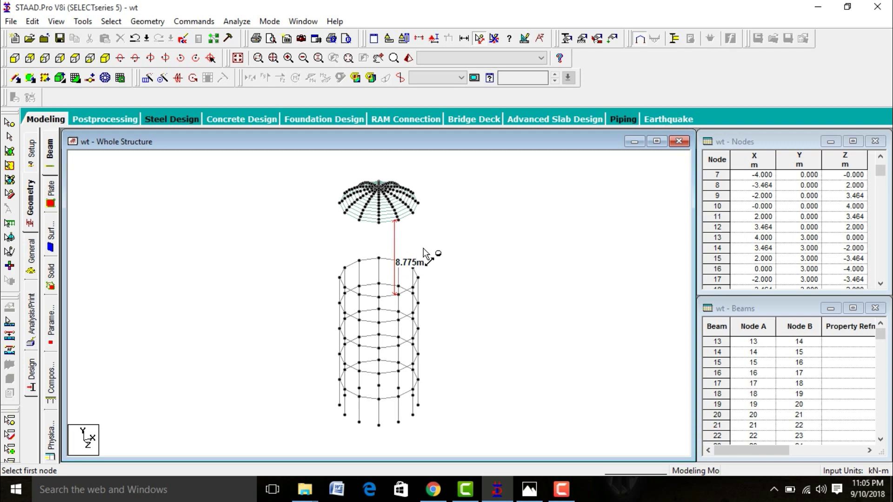
key(Escape)
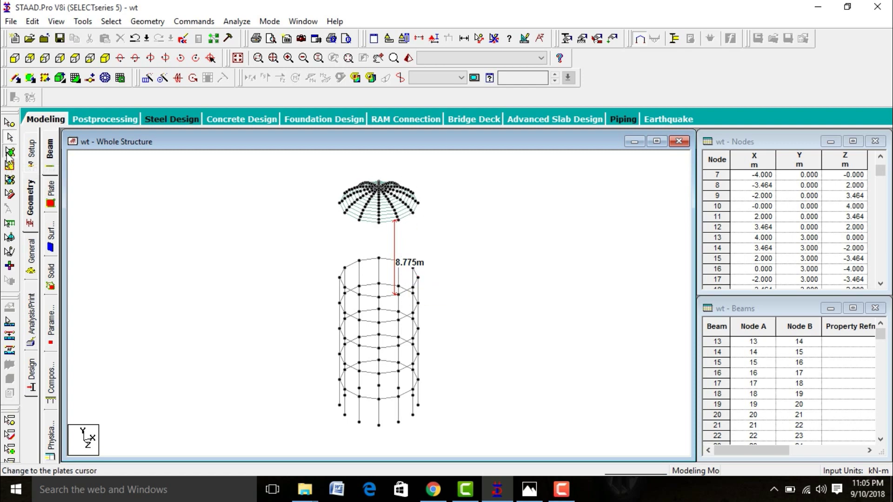
Select all dome plates and move them -8.775 m in Y onto the tower
click(9, 165)
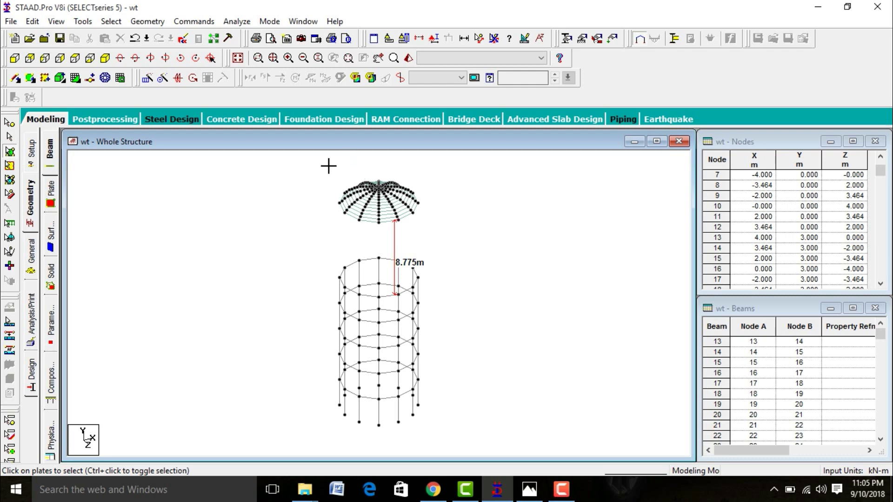
drag(329, 165, 445, 235)
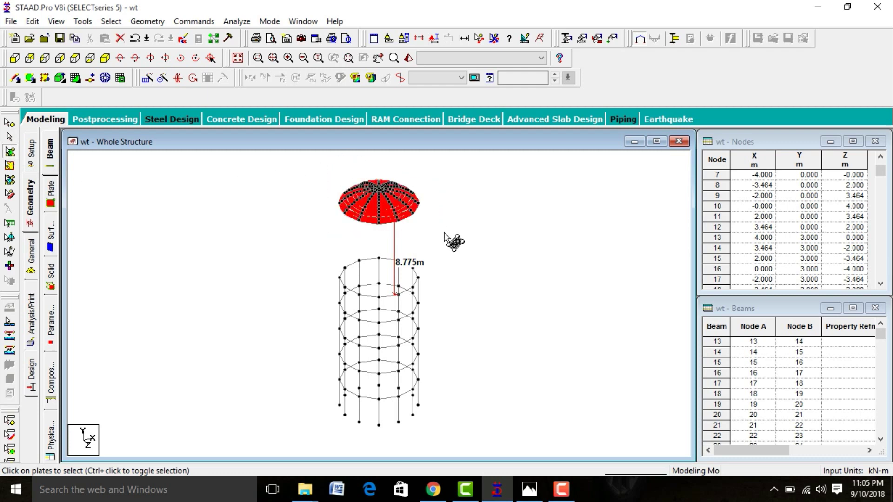
click(147, 21)
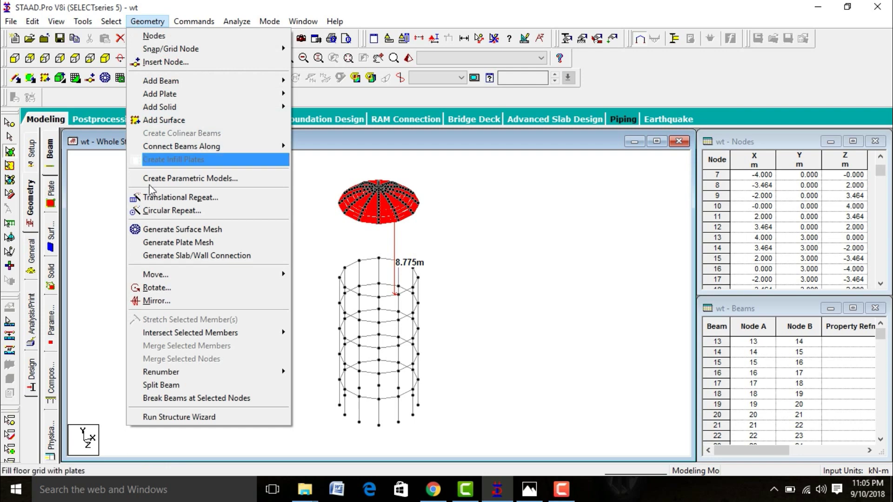
mouse_move(158, 274)
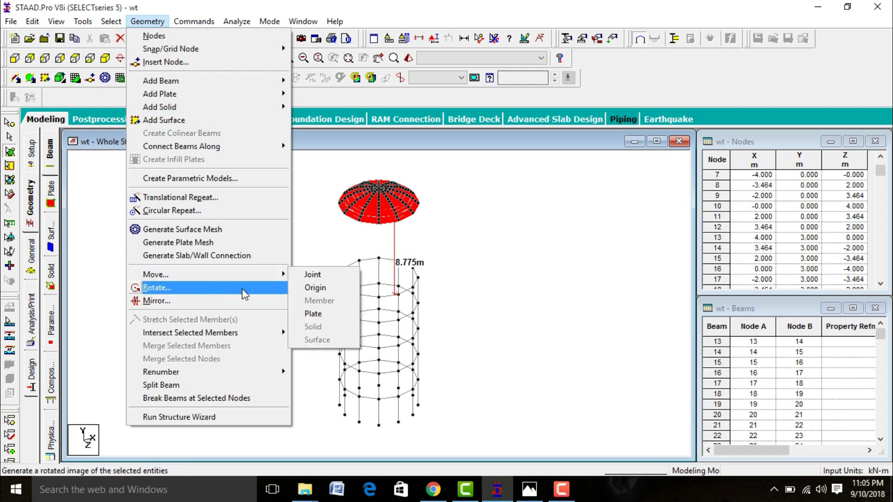
click(317, 314)
drag(481, 144, 671, 148)
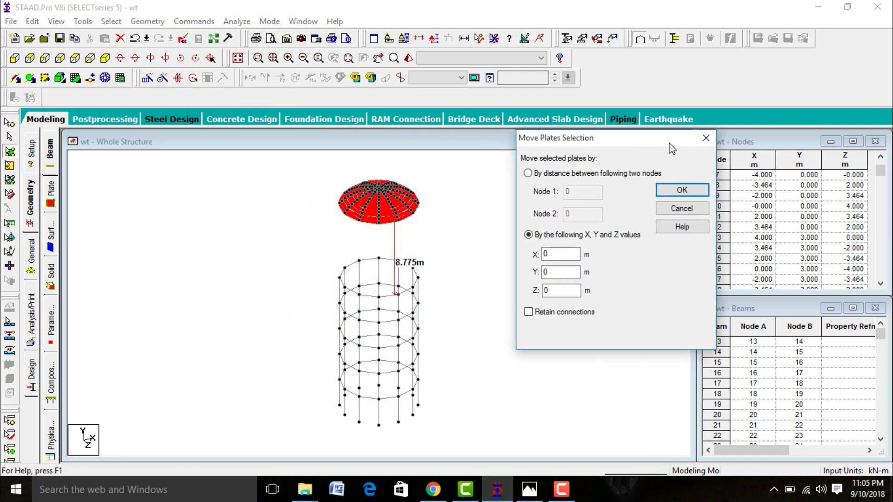
click(559, 272)
text(-8.775)
click(690, 188)
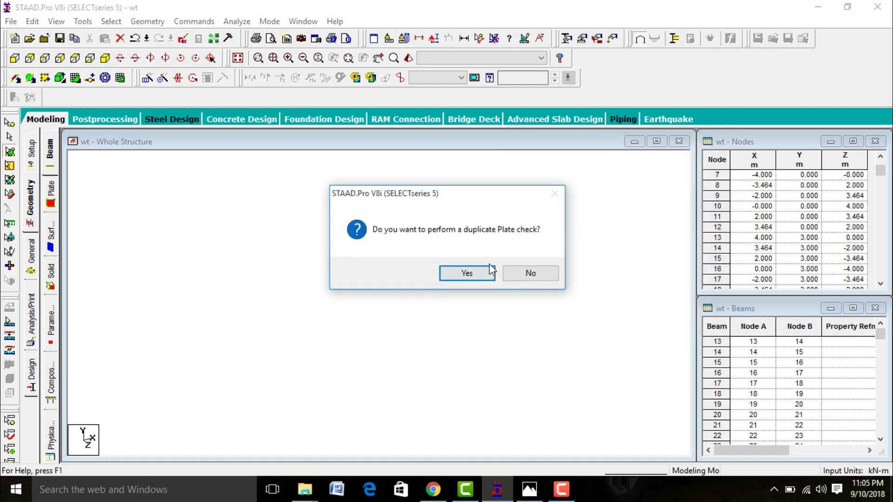
Merge duplicate nodes by deleting the first node in each set, then remove the distance display
click(454, 276)
click(518, 275)
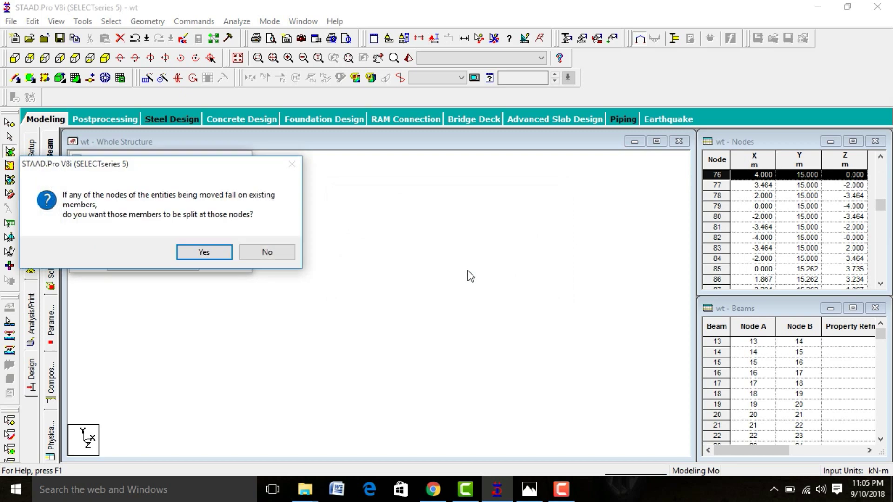
click(202, 255)
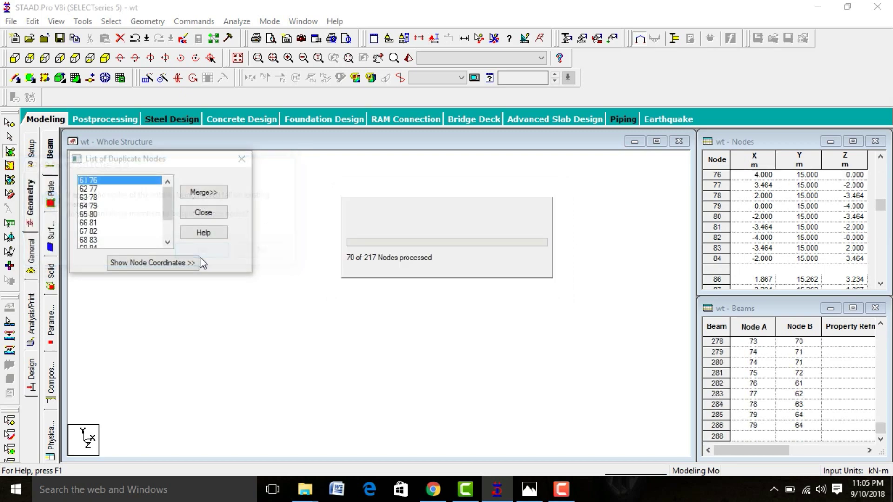
click(202, 193)
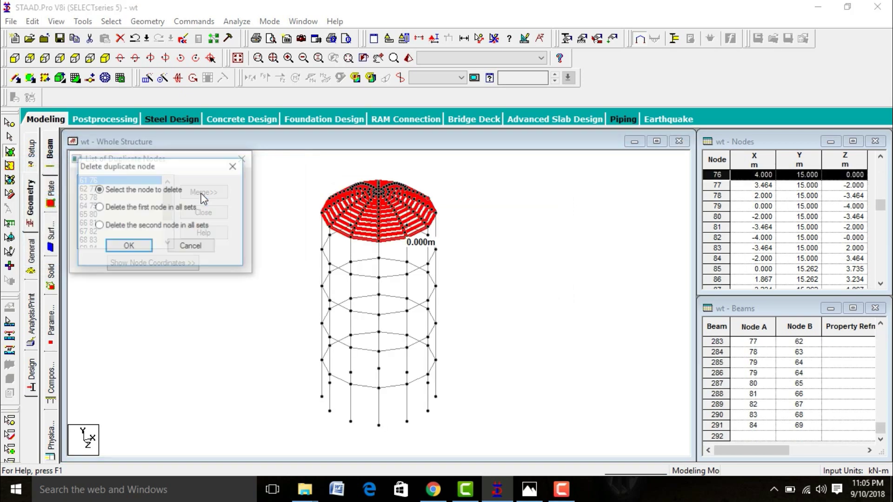
click(135, 209)
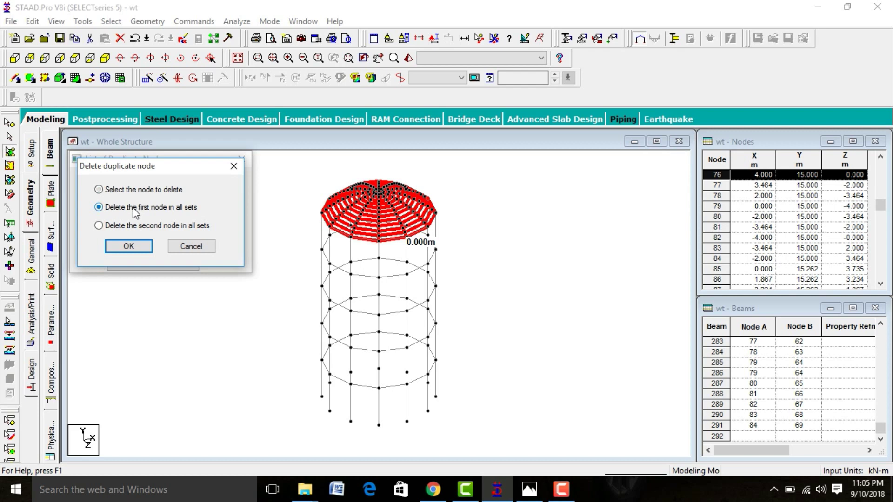
click(129, 247)
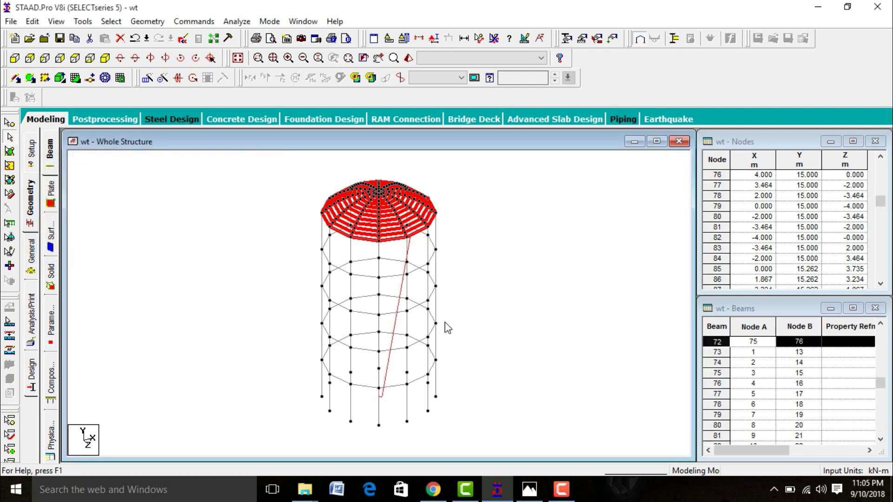
click(495, 46)
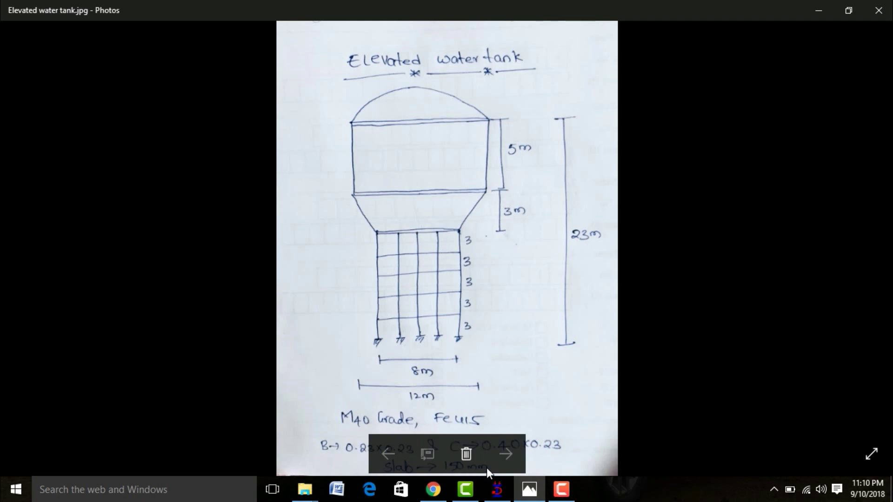
click(497, 489)
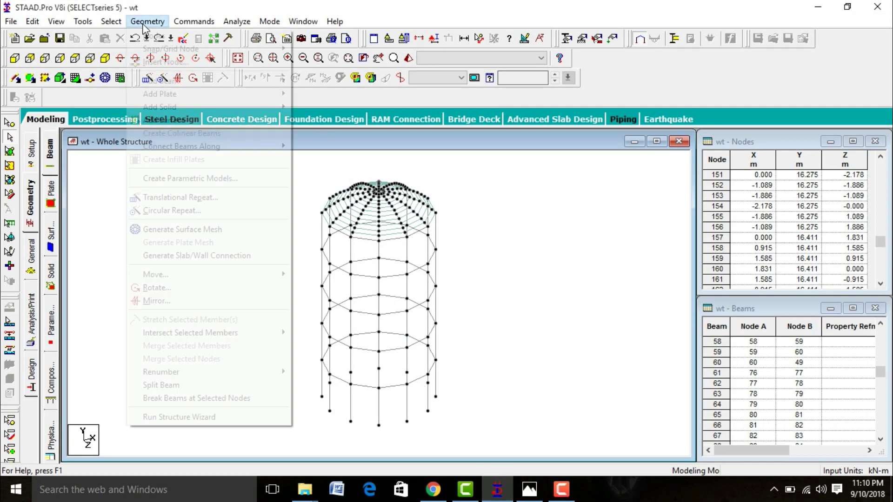
Generate a 3 m tapered cylindrical surface, radius 4 to 6 m, with 12×12 divisions
click(148, 21)
click(216, 414)
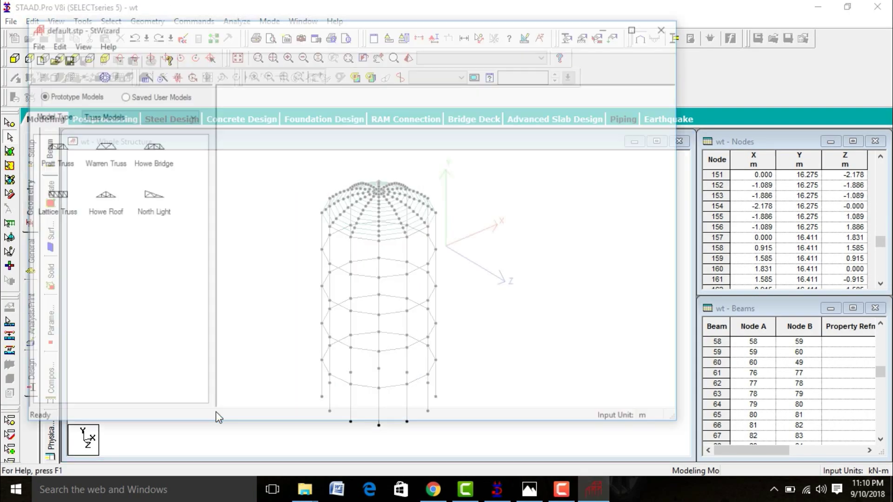
click(114, 115)
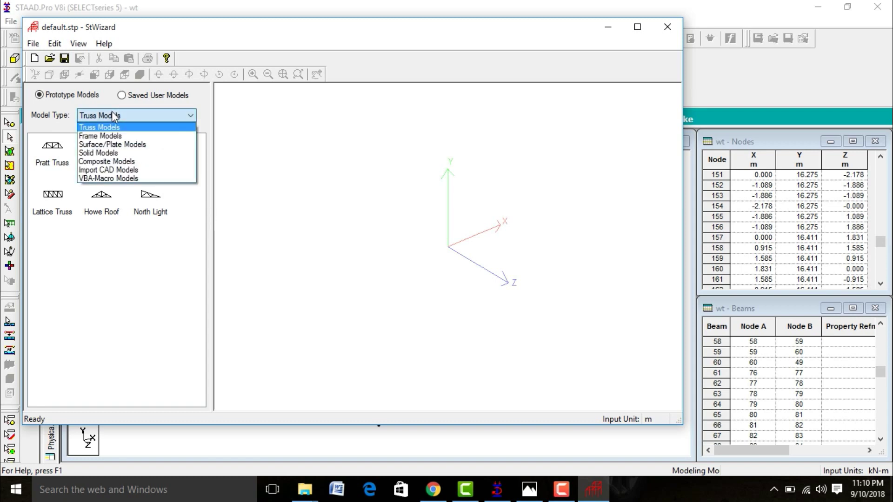
click(122, 145)
double_click(55, 197)
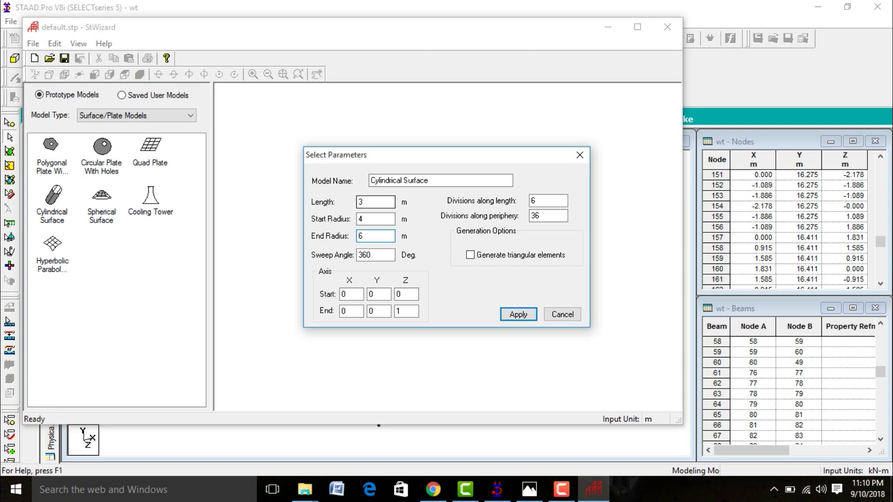
key(Tab)
key(Tab)
key(Tab)
key(Tab)
key(Tab)
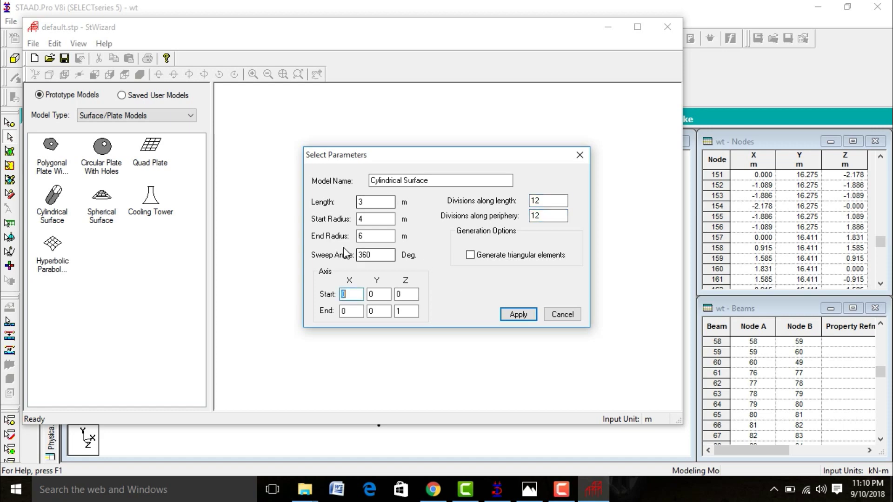
double_click(375, 311)
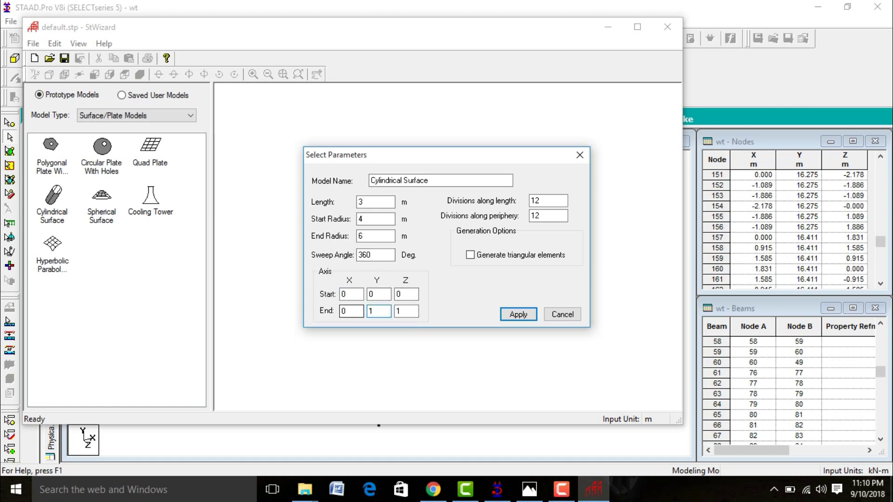
double_click(401, 311)
click(522, 315)
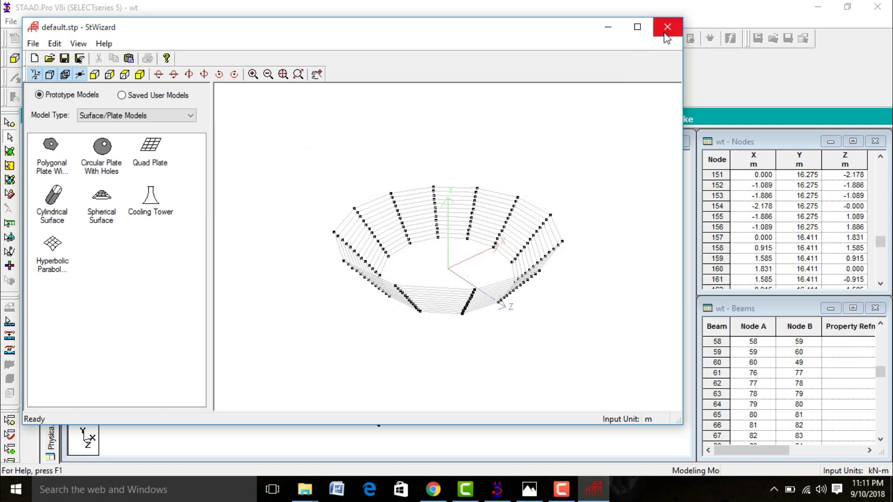
click(667, 26)
Merge the cone into the model at Y offset 15, ignoring duplicate nodes, then check the sketch
click(476, 274)
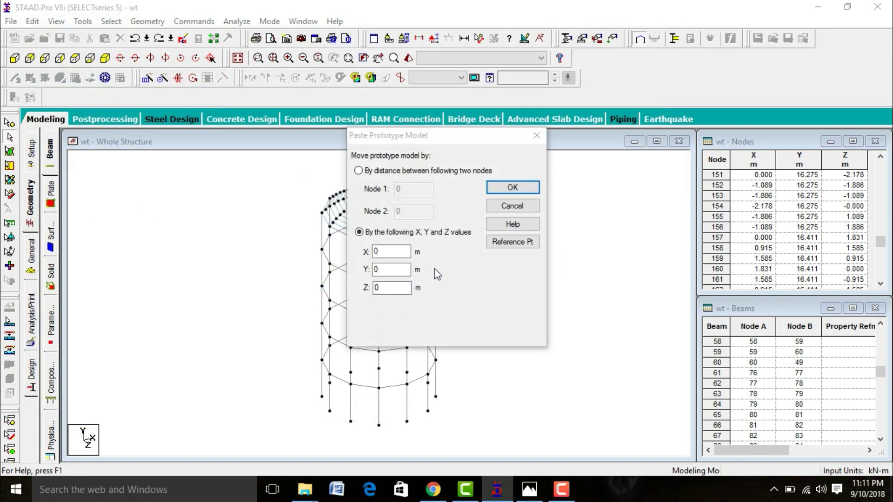
click(376, 270)
double_click(375, 270)
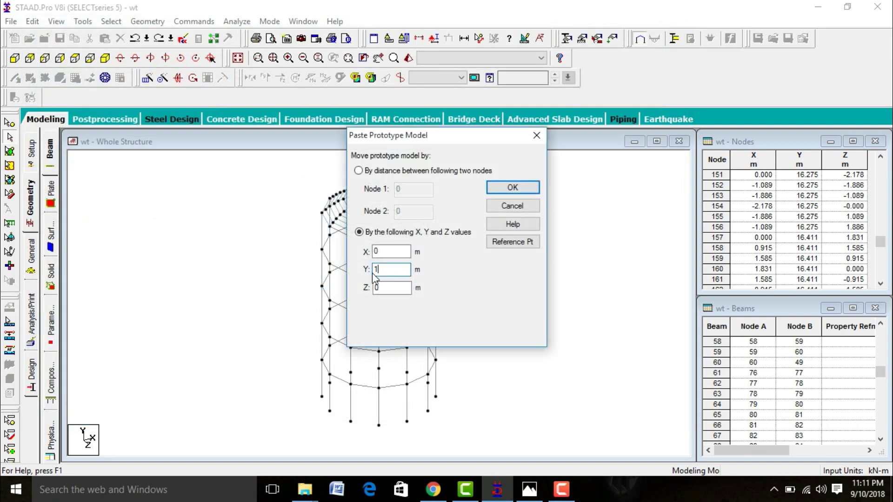
text(15)
key(Return)
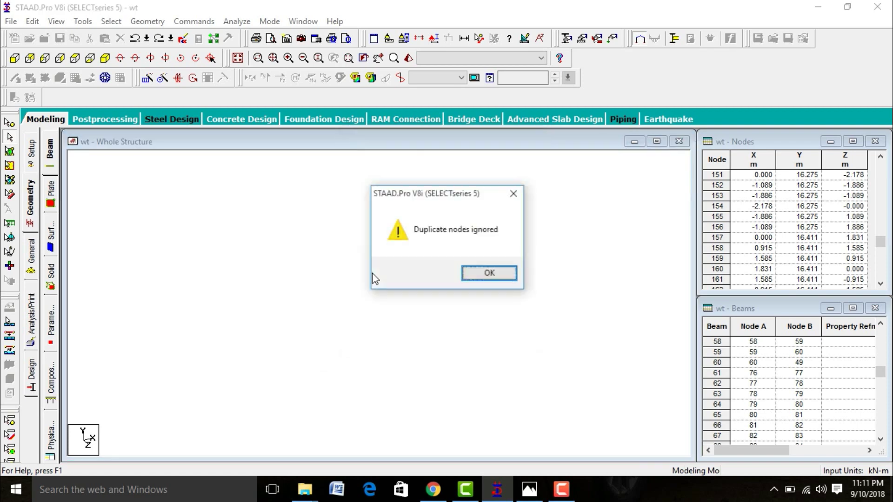
click(466, 275)
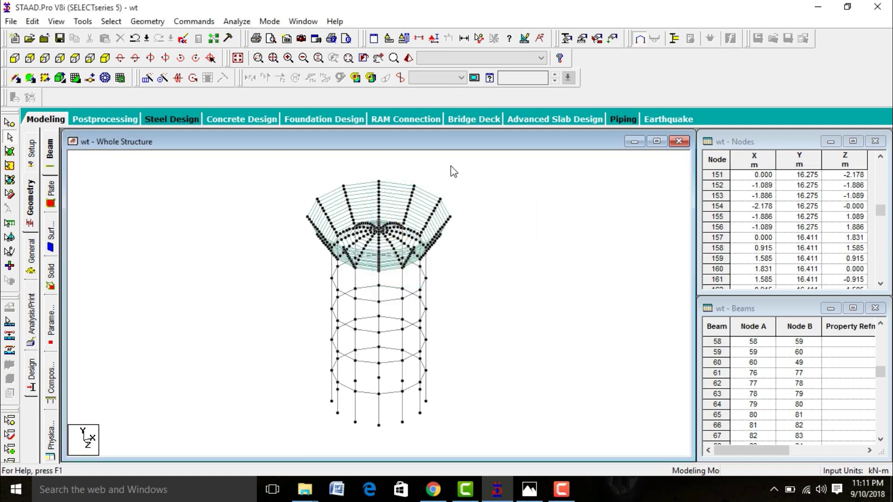
click(528, 490)
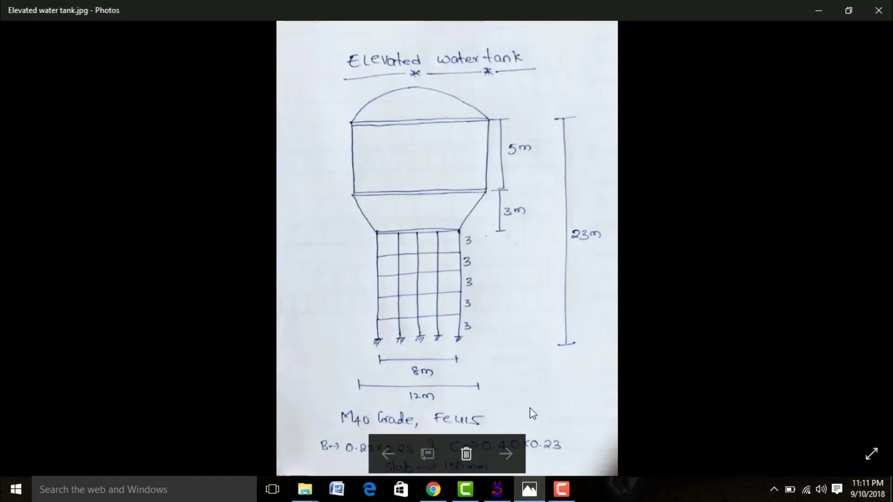
click(497, 489)
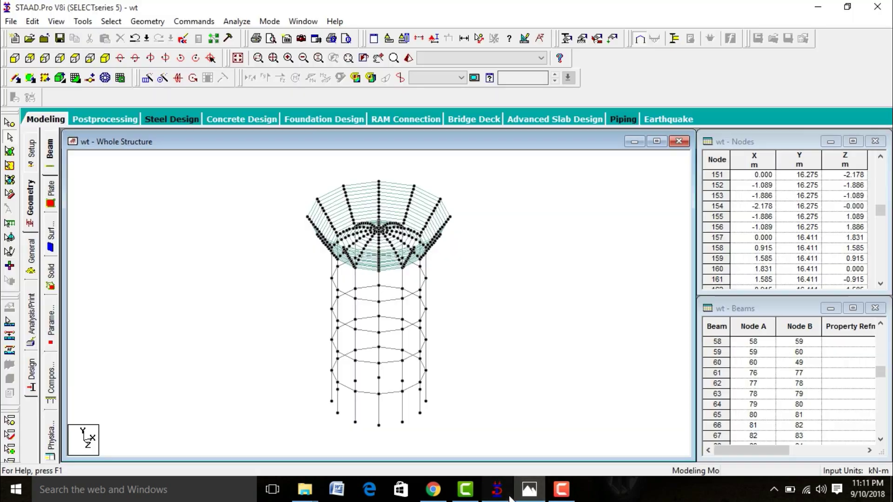
Draw one beam between two adjacent top-rim nodes of the cone and select it
click(20, 78)
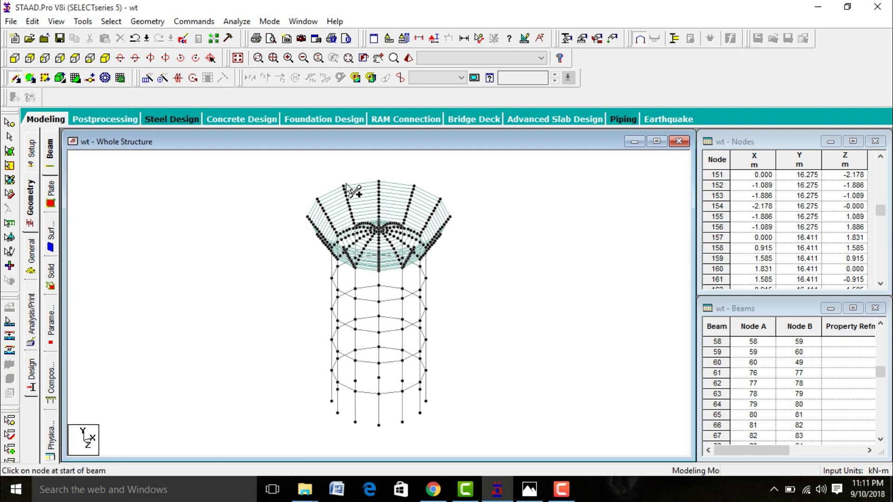
drag(345, 185, 379, 182)
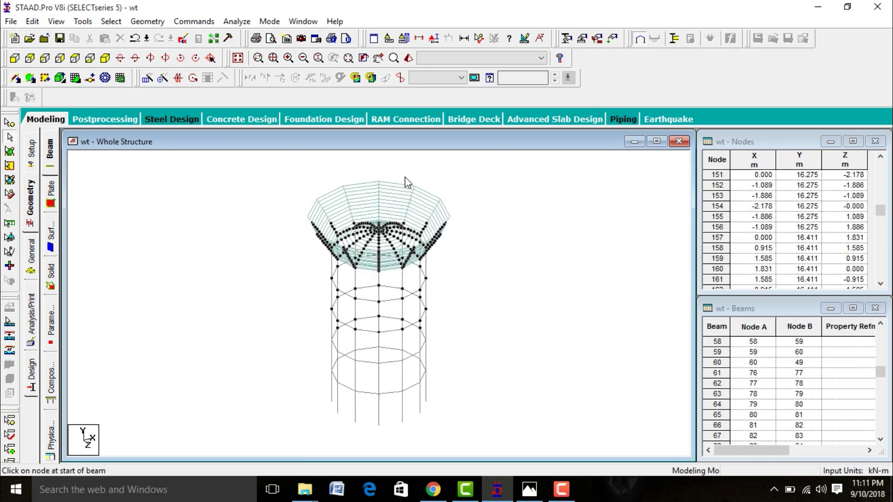
click(358, 186)
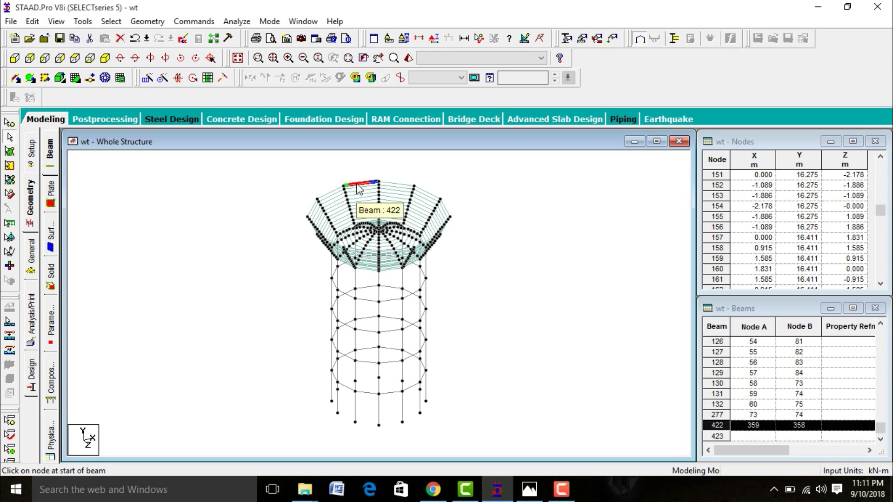
Circularly repeat the rim beam about Y in 12 steps through 360 degrees
click(159, 79)
click(463, 313)
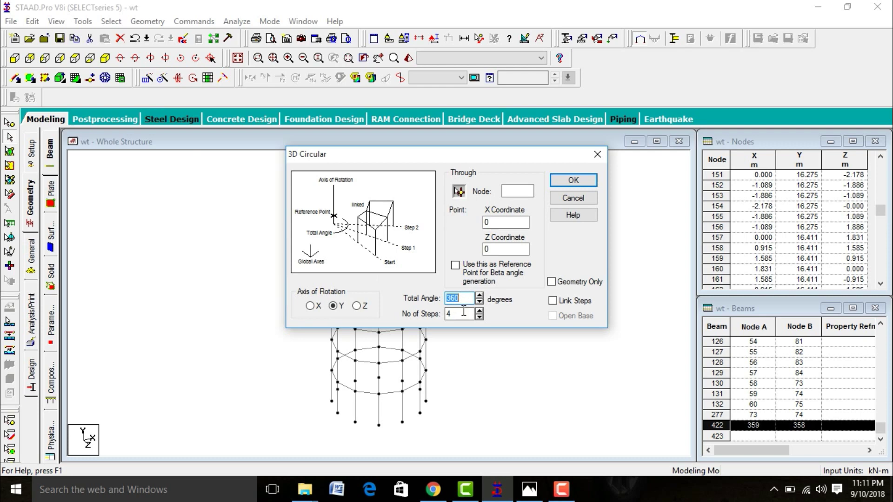
text(4)
drag(463, 313, 438, 321)
text(12)
click(570, 180)
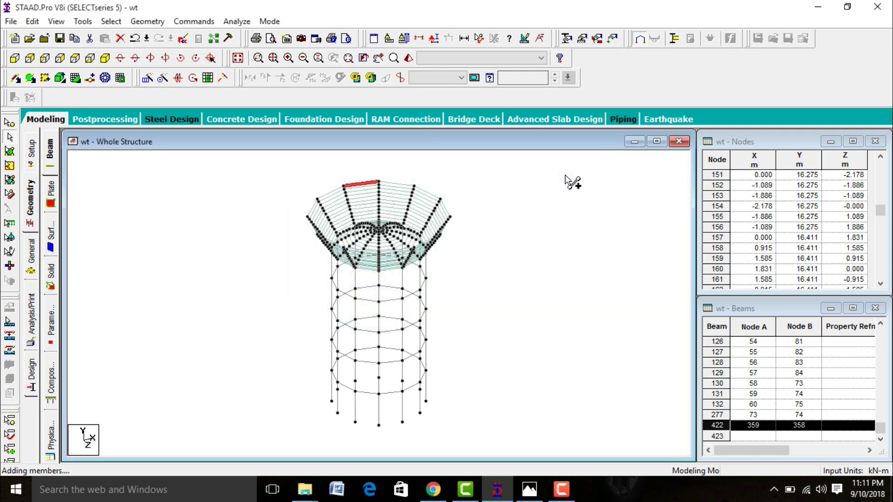
key(alt+Tab)
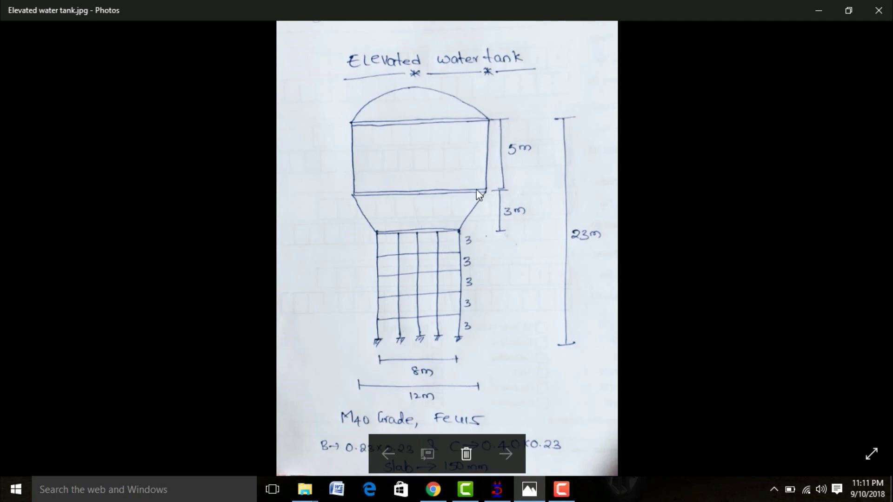
click(497, 490)
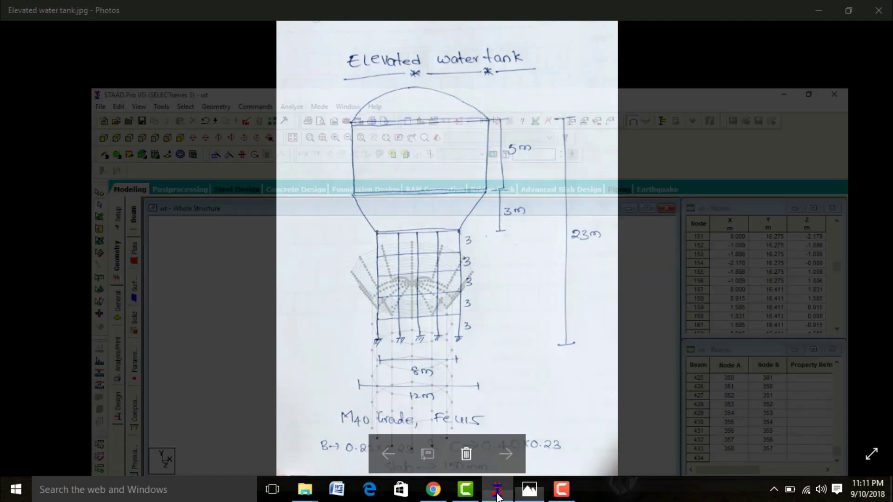
click(146, 21)
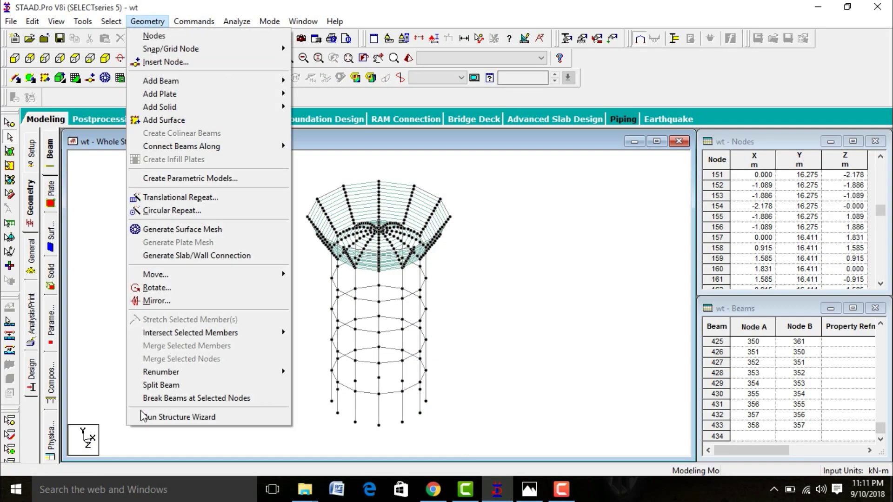
Start the Structure Wizard and pick the Cylindrical Surface prototype under Surface/Plate Models
click(144, 417)
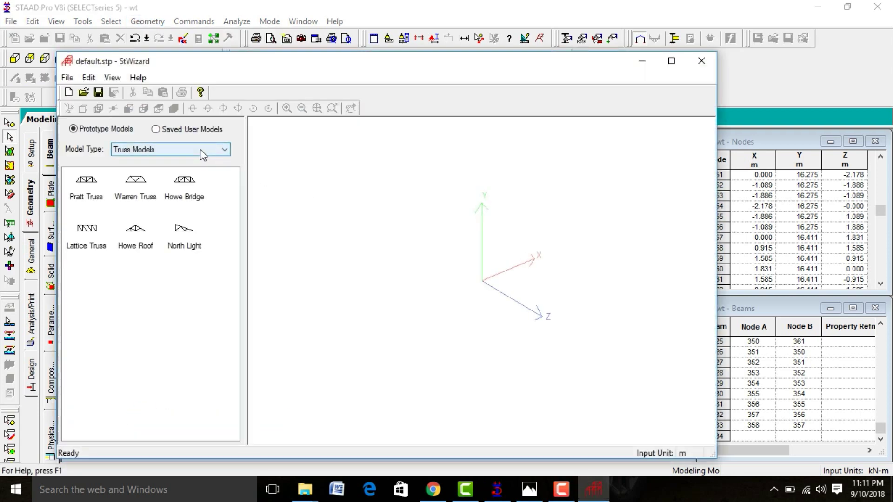
click(203, 152)
click(189, 180)
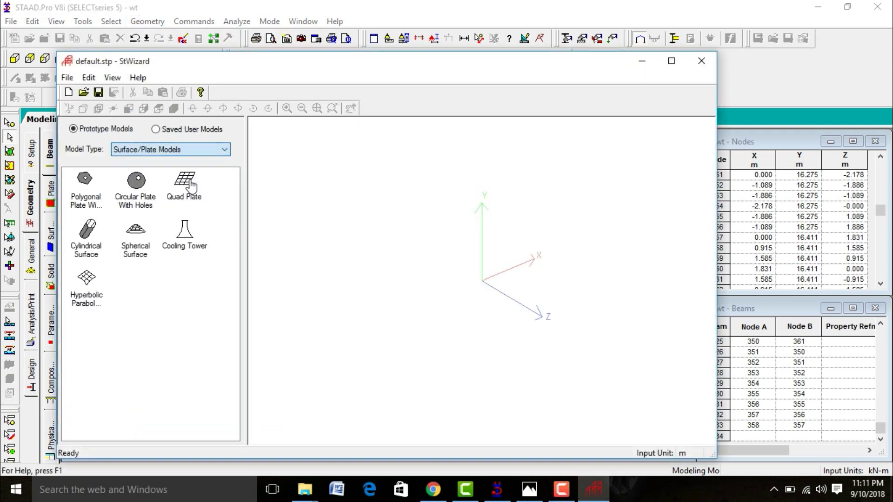
double_click(86, 235)
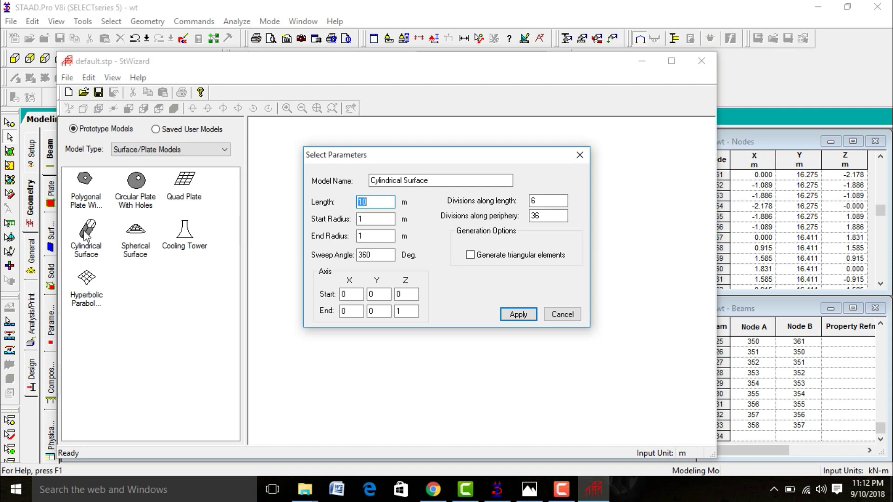
Generate the 5 m long, 6 m radius cylinder with 20 length divisions and close the wizard
key(Tab)
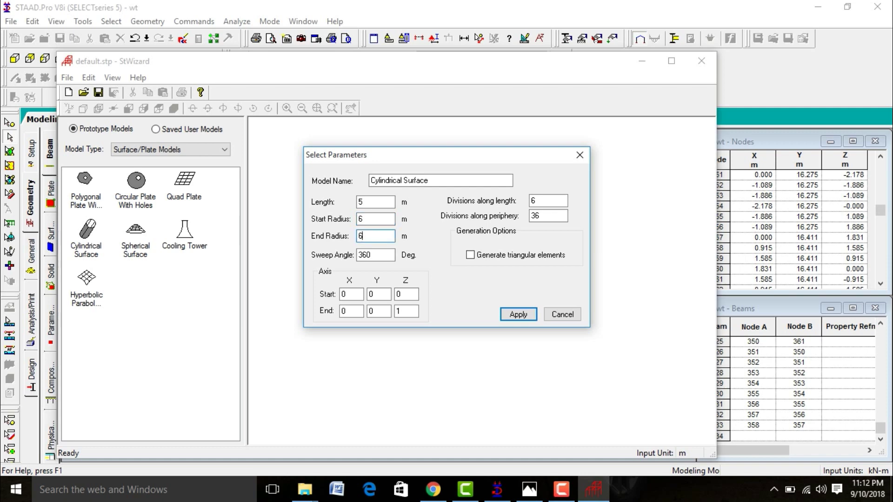
key(Tab)
key(Tab)
key(Tab)
key(Tab)
key(Tab)
key(Tab)
key(Tab)
key(Tab)
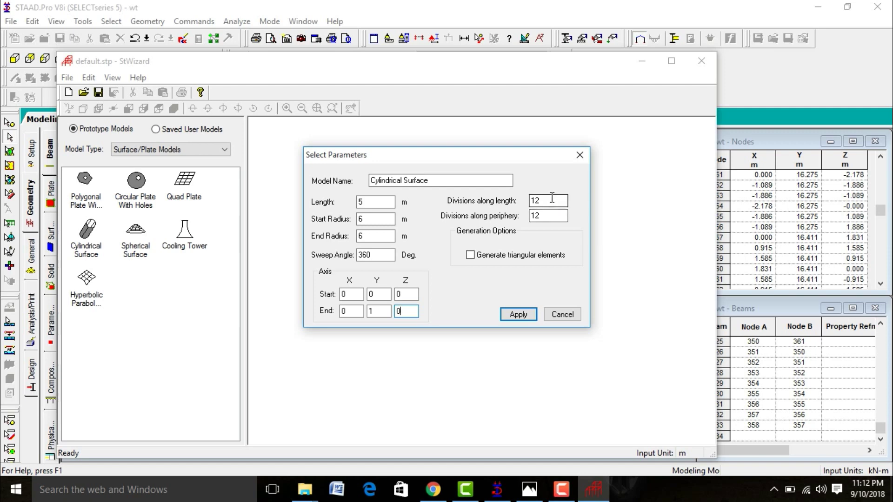
drag(552, 197, 520, 199)
text(20)
click(517, 314)
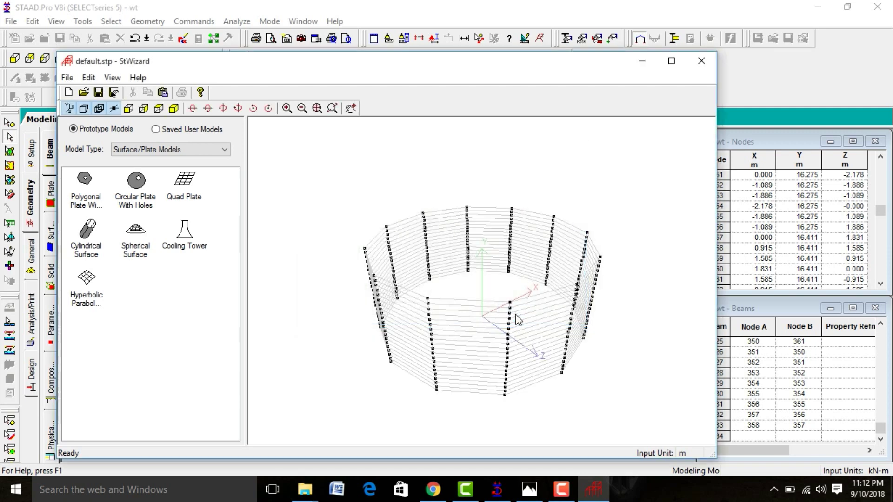
drag(529, 354, 546, 373)
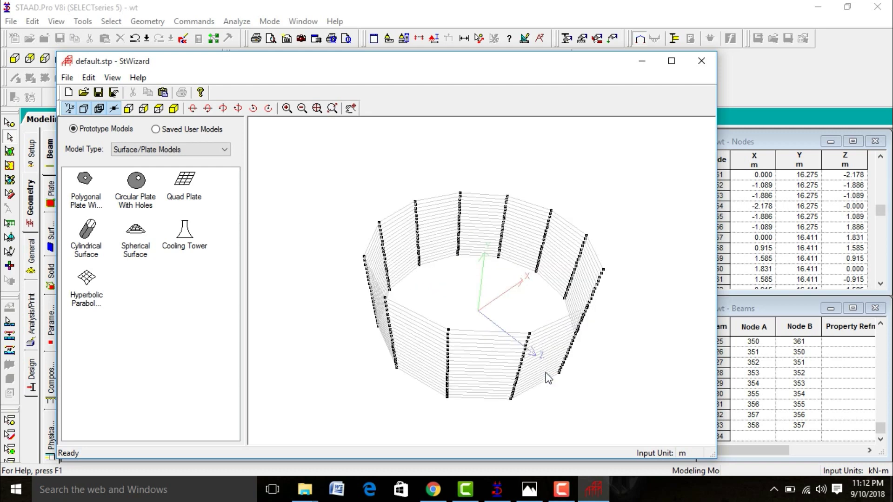
click(702, 60)
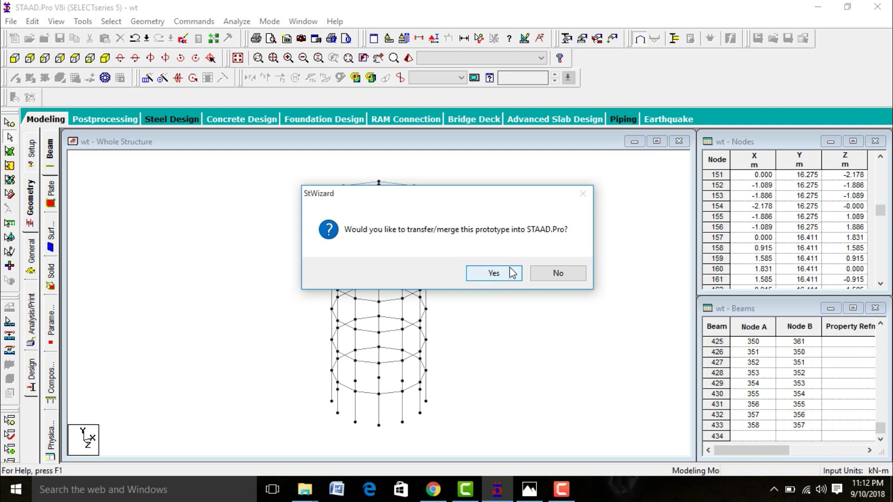
Merge the cylinder into the model at Y offset 18, ignoring duplicate nodes
click(494, 273)
double_click(378, 269)
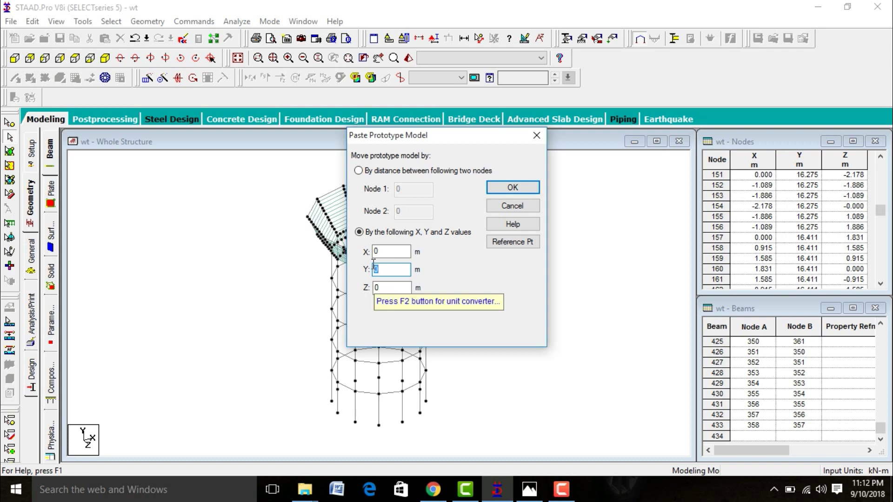
click(387, 274)
key(BackSpace)
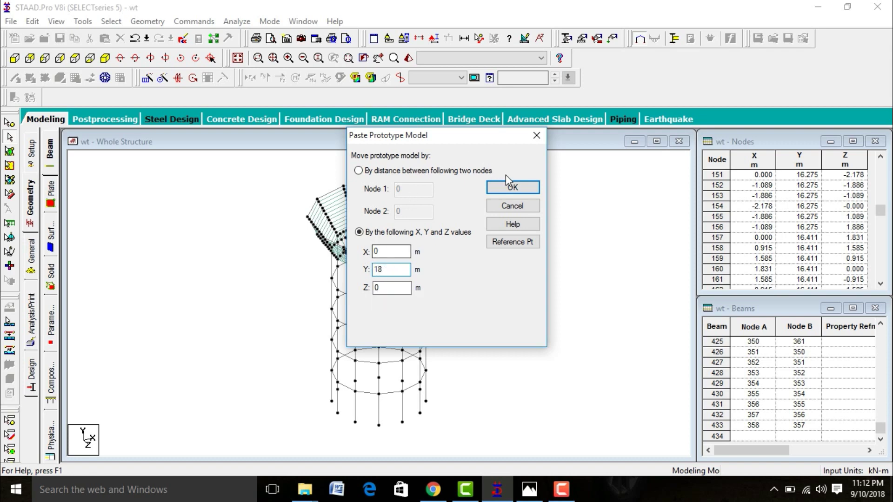
click(512, 187)
click(488, 274)
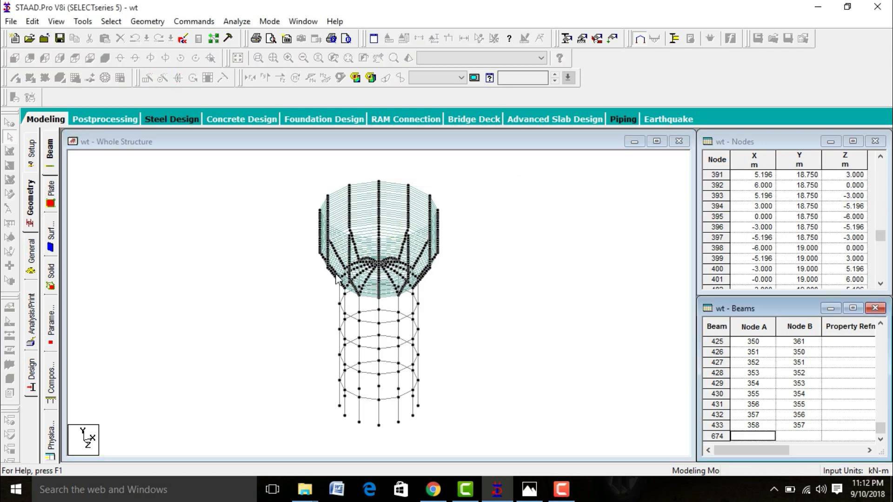
click(529, 494)
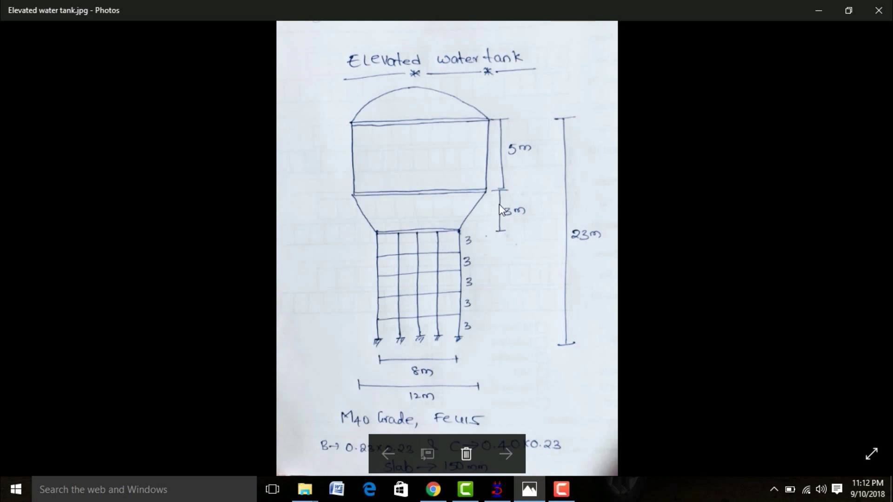
click(497, 490)
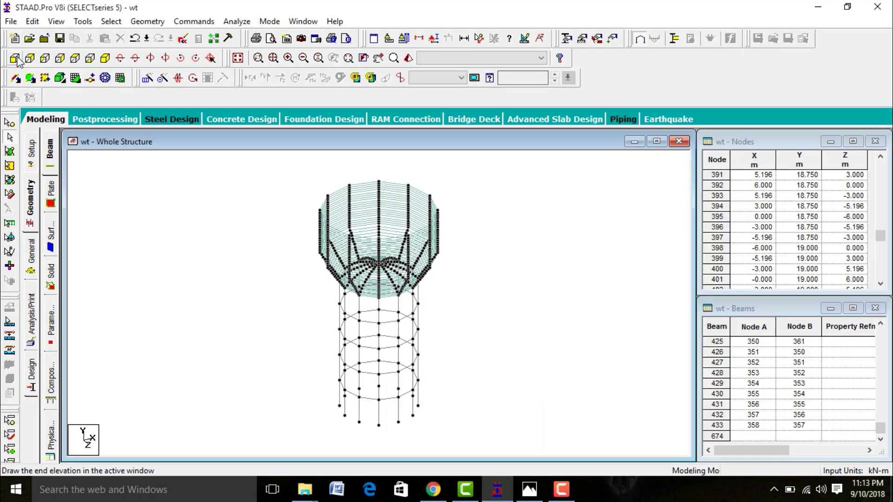
In front view, select and copy the beam ring where the cylinder meets the cone
click(15, 58)
drag(305, 233, 473, 246)
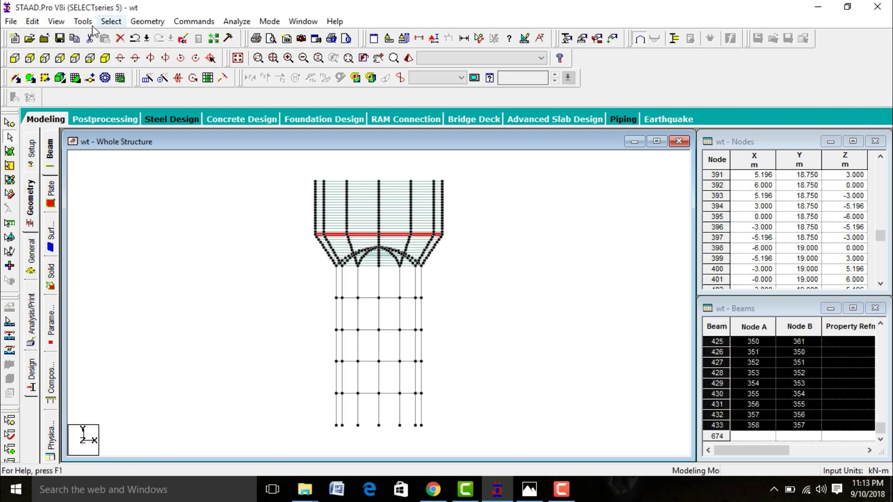
click(32, 22)
click(49, 80)
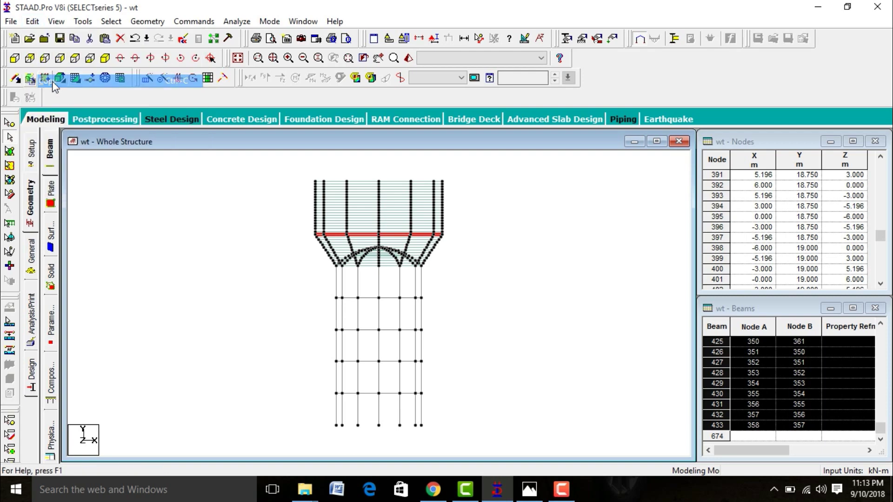
Paste the copied beams with a Y offset of 1, then deselect
click(32, 21)
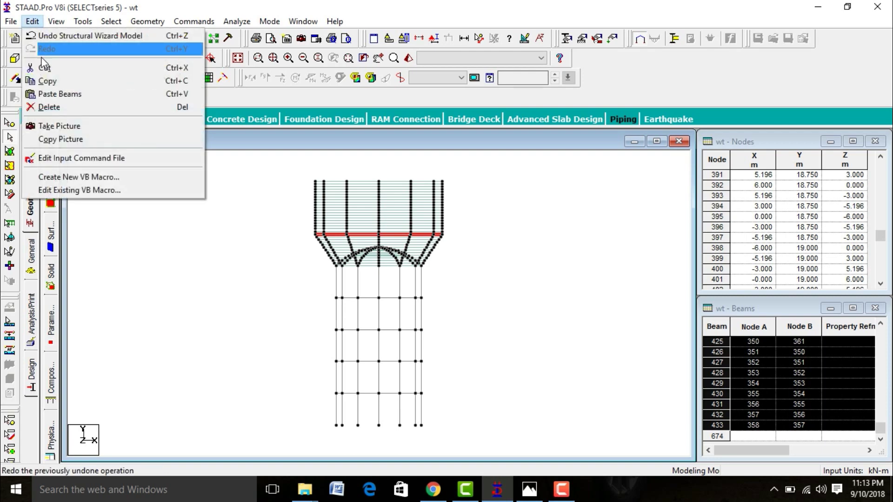
click(56, 95)
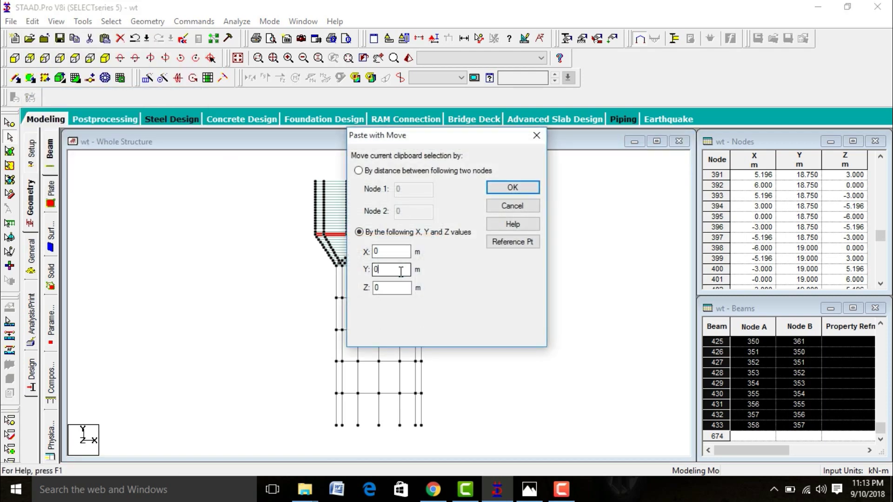
double_click(375, 270)
text(1)
key(Return)
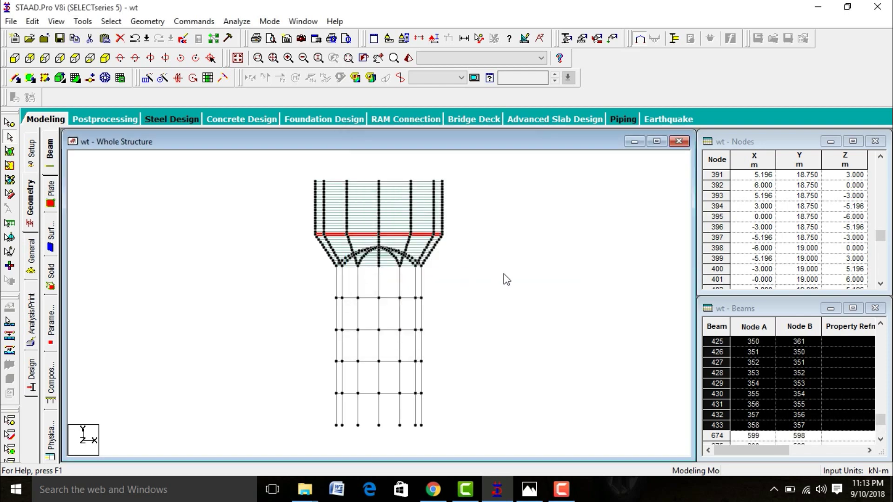
click(534, 278)
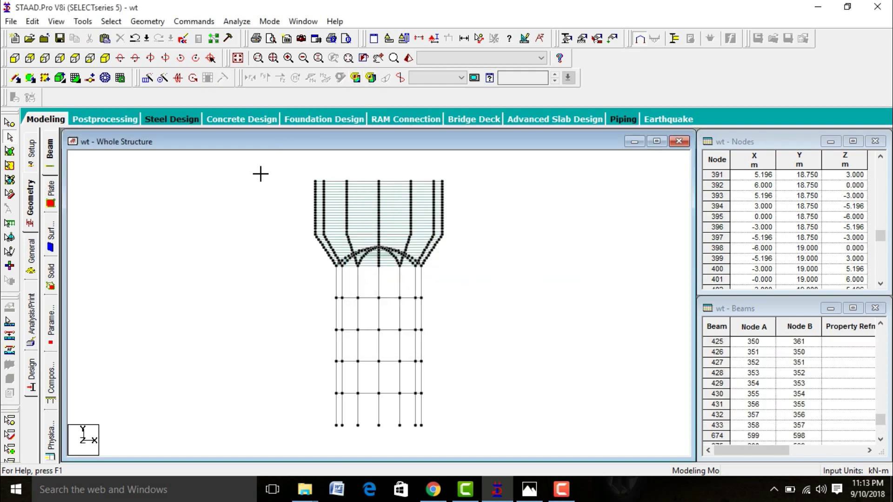
Open the Spherical Surface prototype parameters from Surface/Plate Models in the Structure Wizard
click(567, 289)
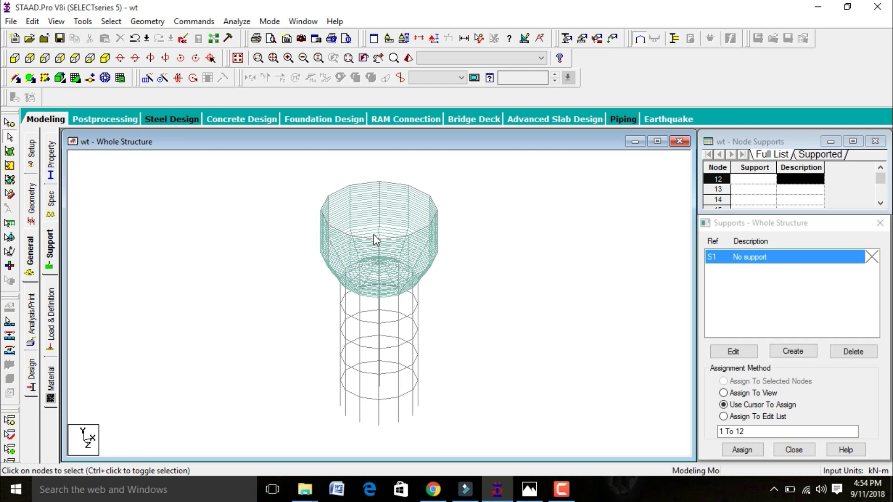
click(147, 21)
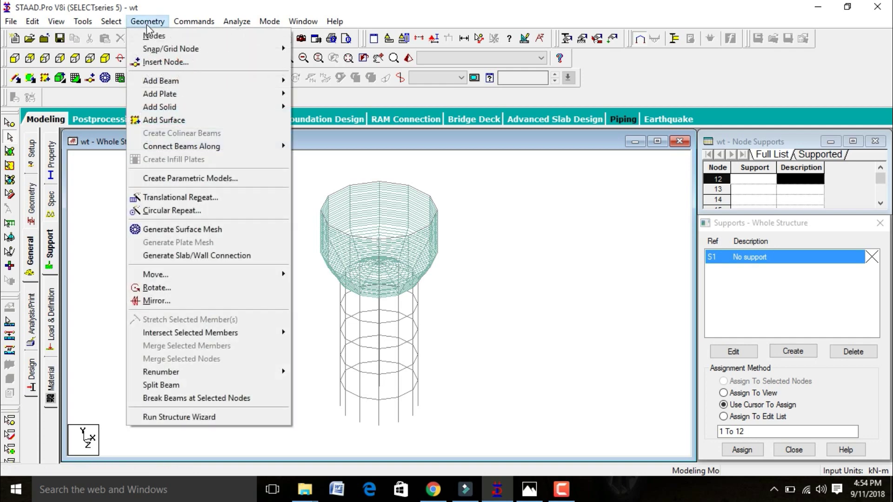
click(215, 417)
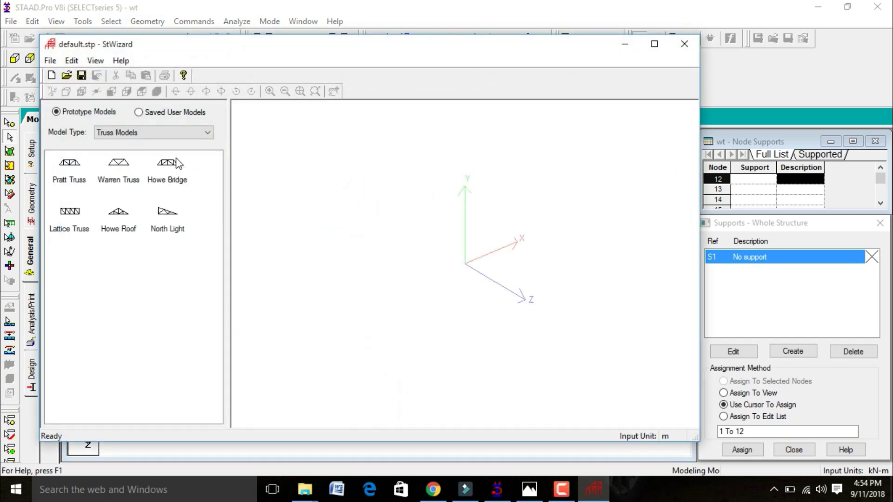
click(179, 132)
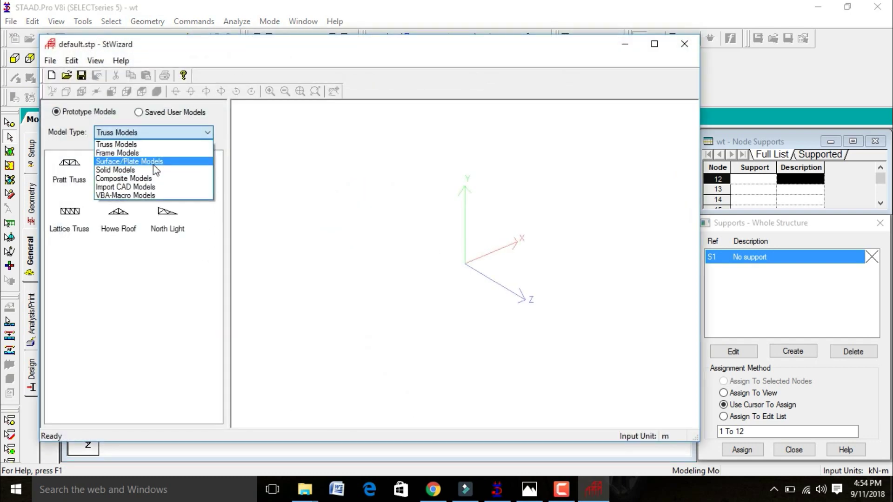
click(154, 166)
click(122, 232)
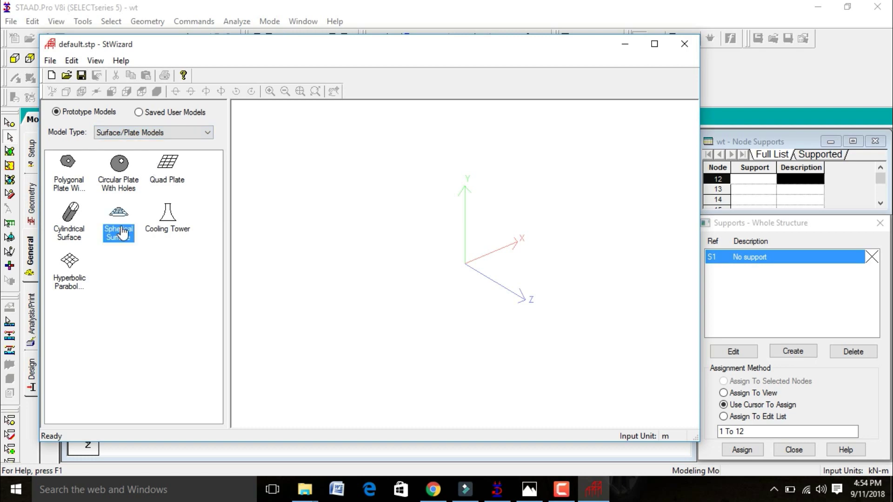
double_click(123, 233)
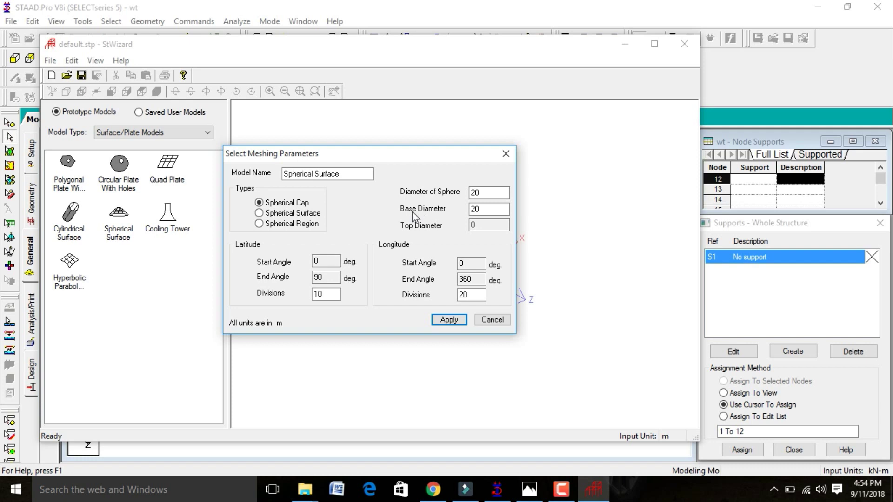
Generate a spherical cap with a 12 m base diameter and 16 m sphere diameter
double_click(490, 209)
text(12)
click(490, 193)
drag(489, 194, 473, 188)
text(16)
drag(338, 294, 296, 300)
text(1)
key(Tab)
key(Tab)
key(Tab)
key(Tab)
key(Tab)
key(Tab)
click(449, 320)
drag(493, 232, 455, 253)
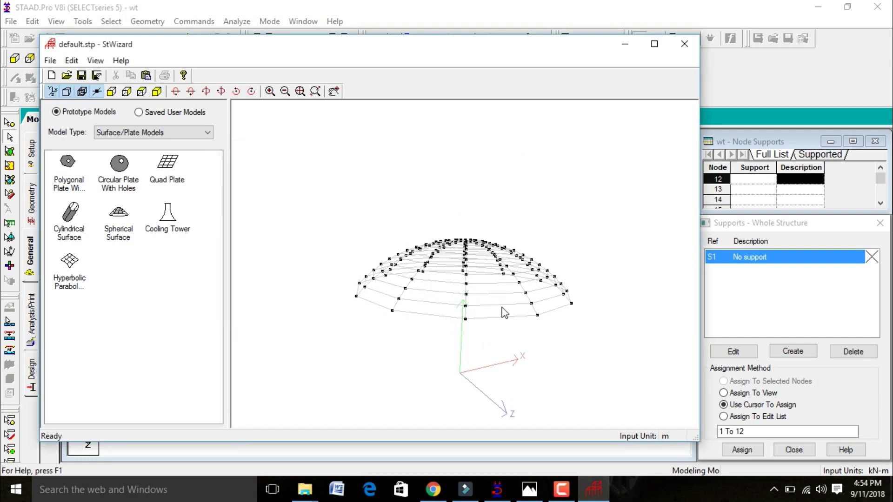
drag(505, 313, 493, 298)
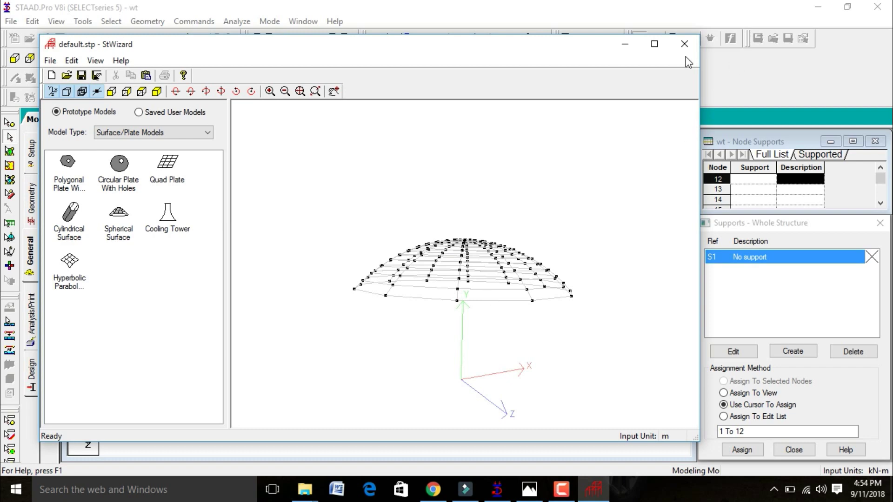
Transfer the dome into the model at Y offset 25 and save
click(684, 43)
click(488, 271)
text(25)
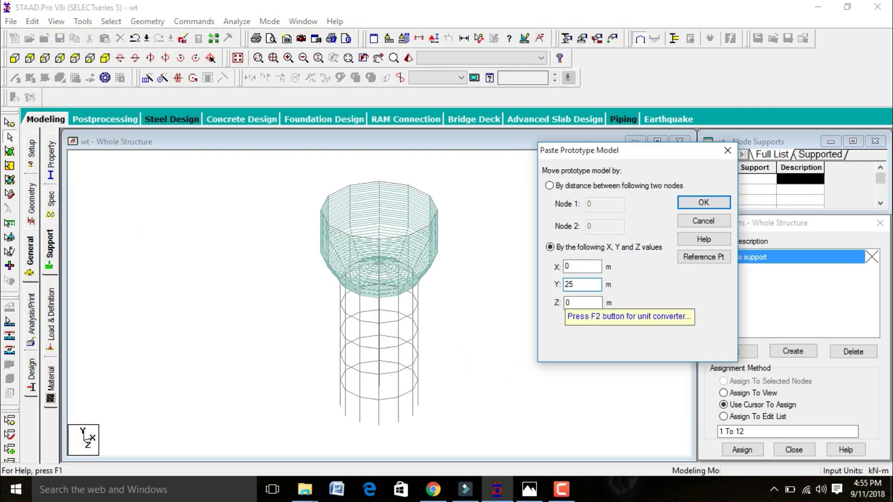
key(Return)
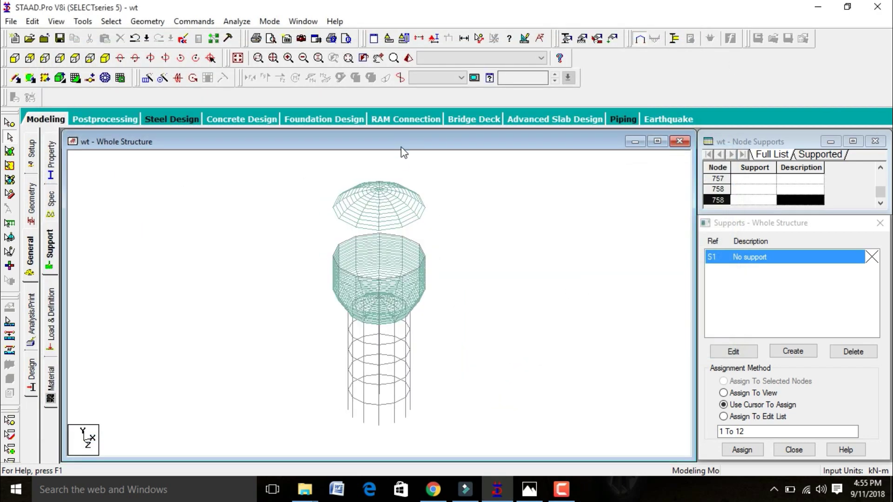
click(378, 263)
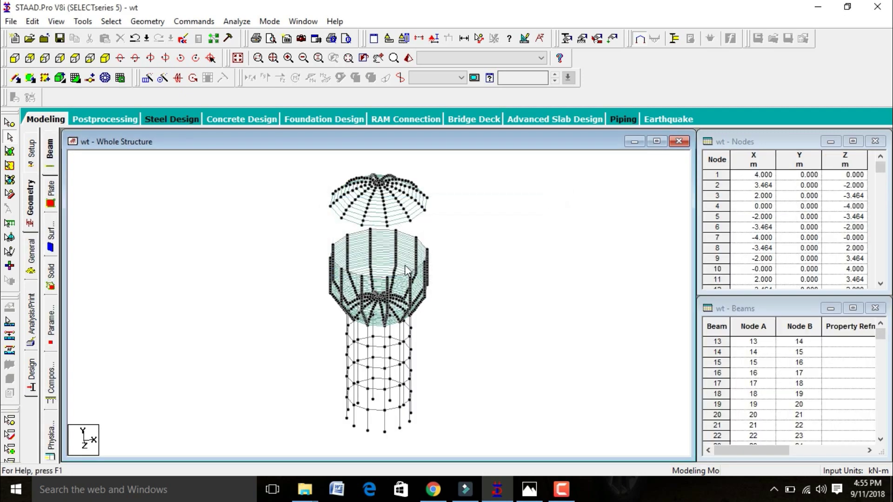
Measure the distance between a dome rim node and the tank top node
click(479, 38)
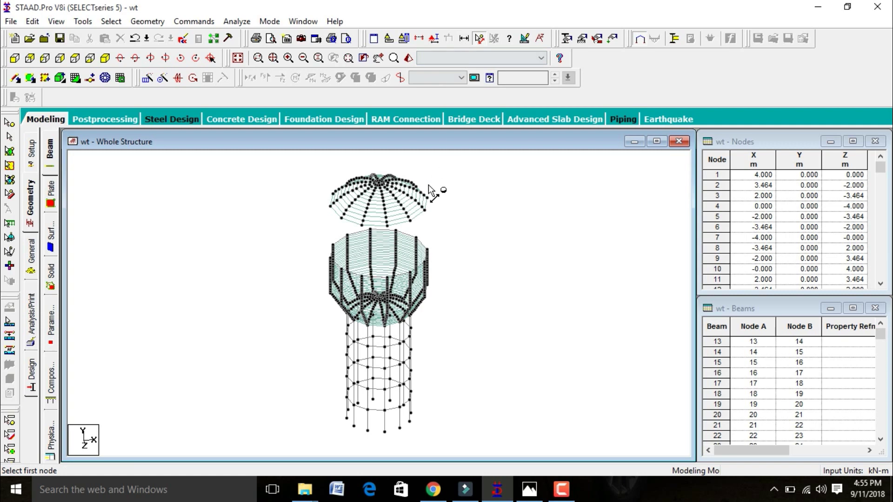
click(410, 218)
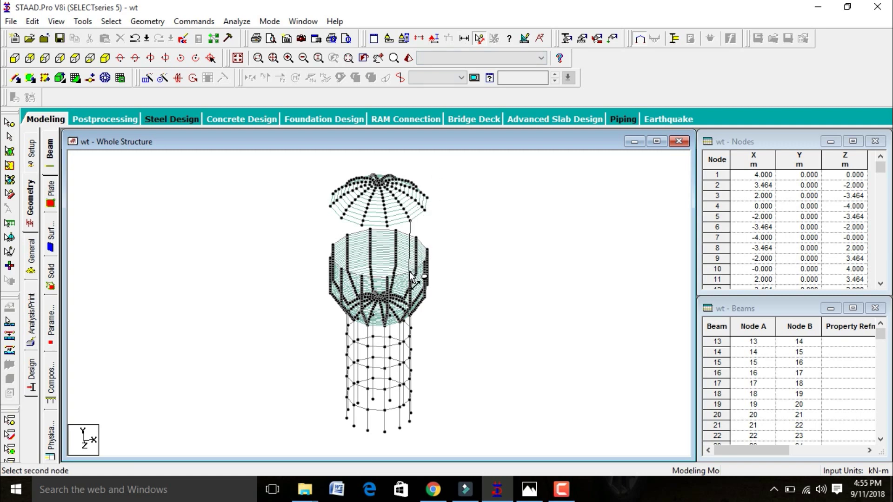
click(408, 273)
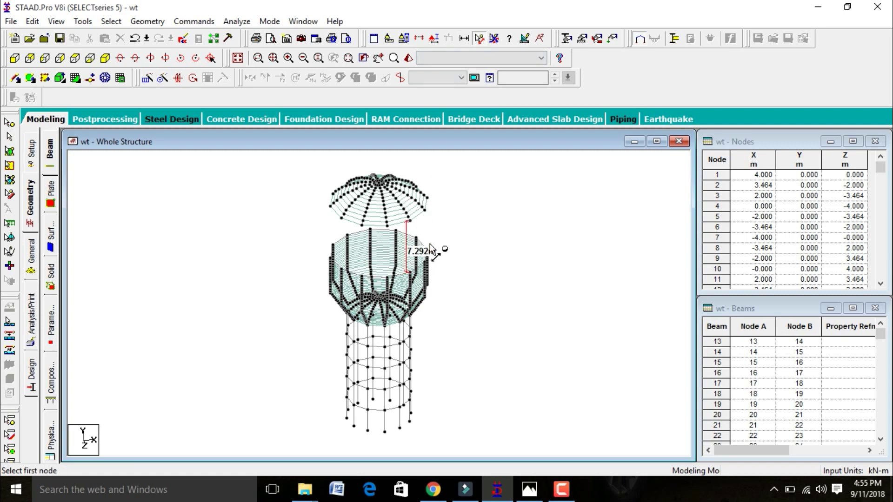
Select all dome plates and move them down 7.292 m onto the tank wall
click(12, 155)
drag(303, 163, 450, 230)
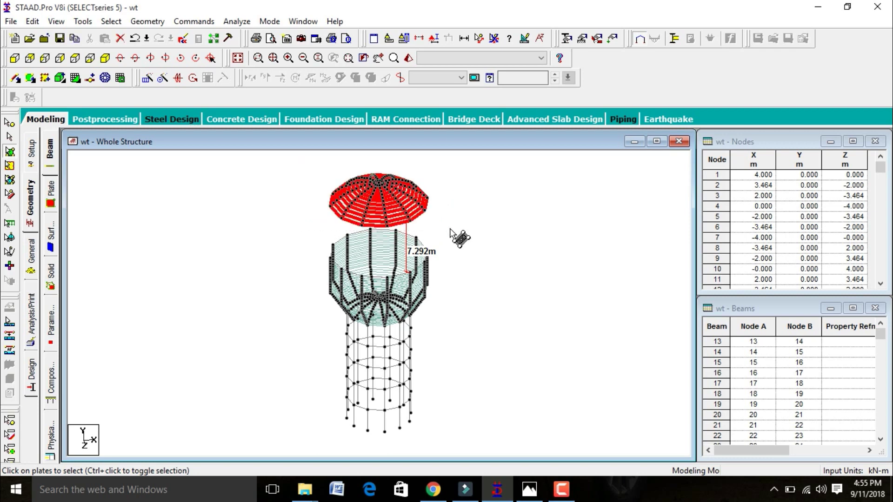
right_click(374, 186)
click(405, 233)
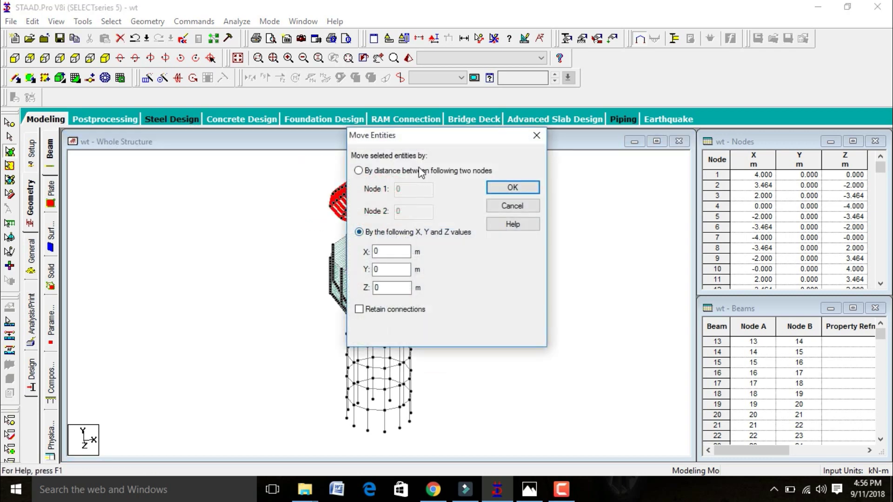
drag(453, 136, 655, 181)
double_click(581, 315)
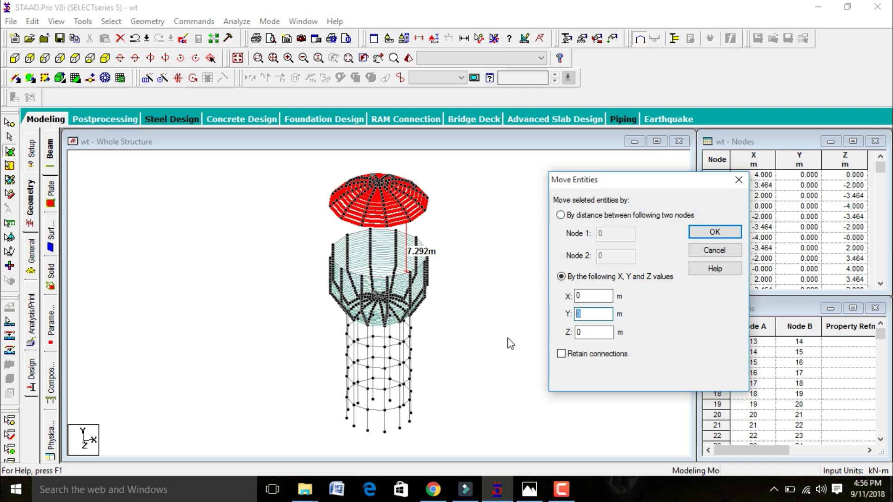
click(734, 230)
Merge the duplicate nodes, deleting the first node in every set
click(531, 274)
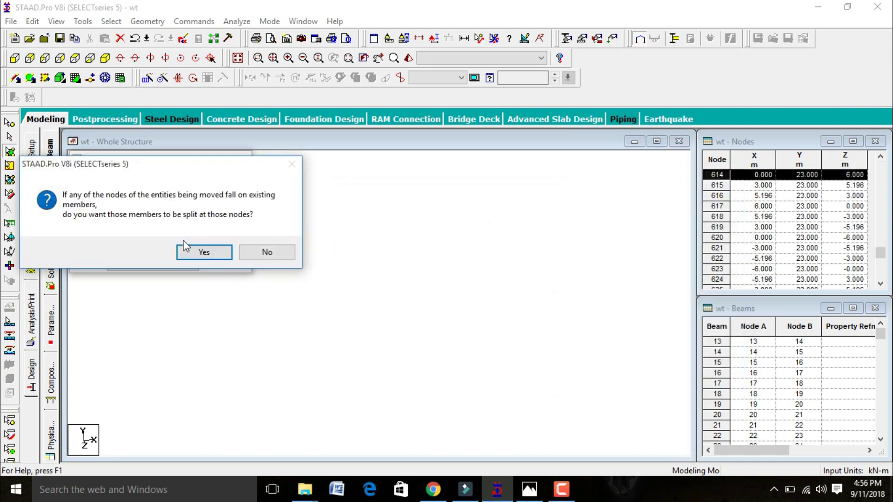
click(190, 254)
click(196, 194)
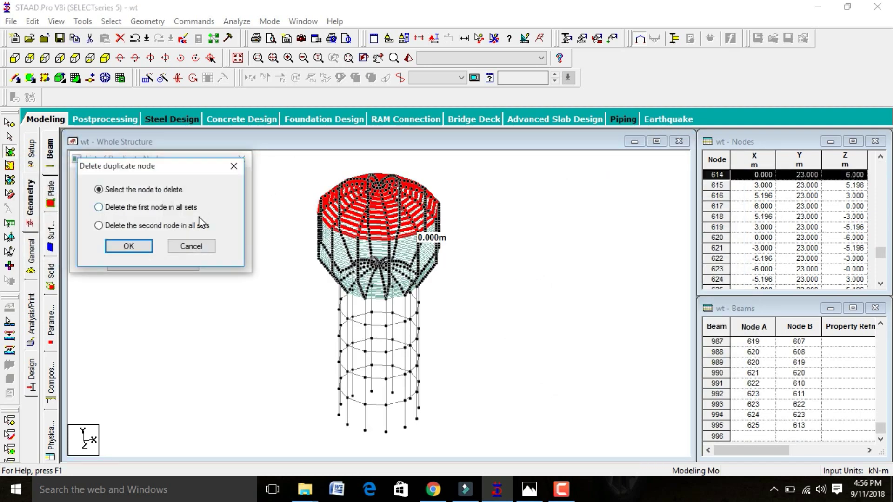
click(132, 208)
click(129, 246)
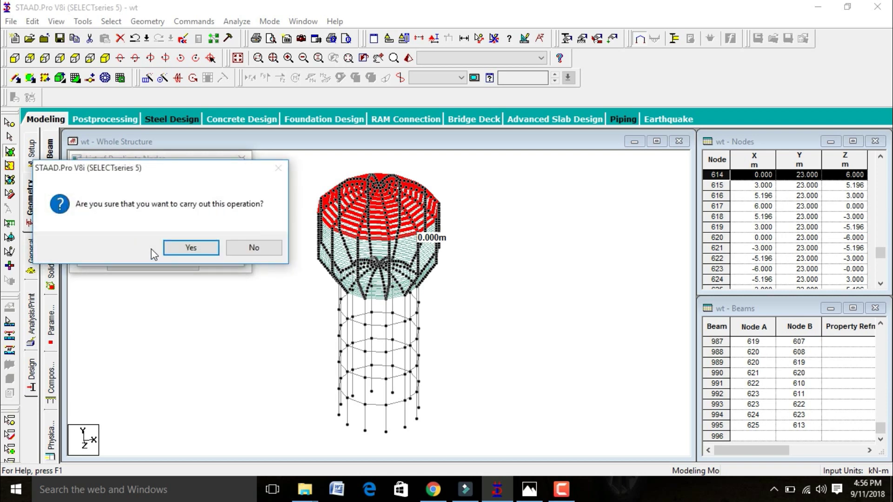
click(177, 253)
click(203, 212)
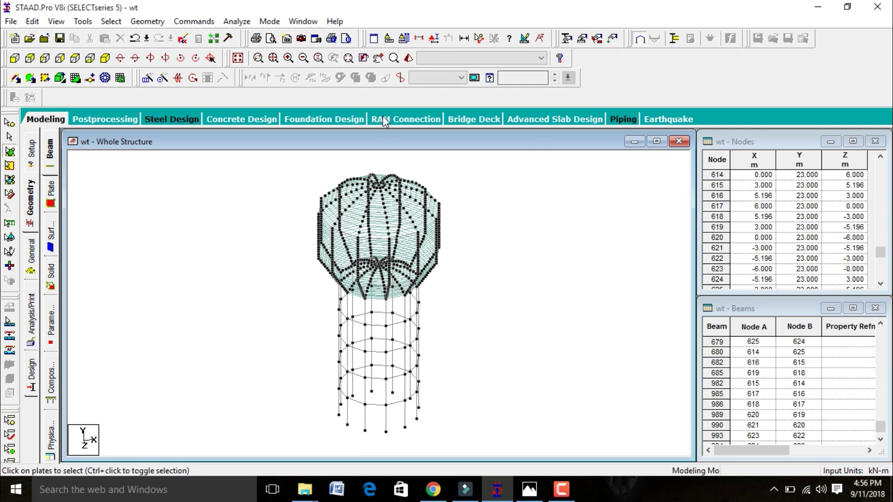
Show the tank as a maximized rendered view, orbit to see the dome, then return to Modeling
click(408, 58)
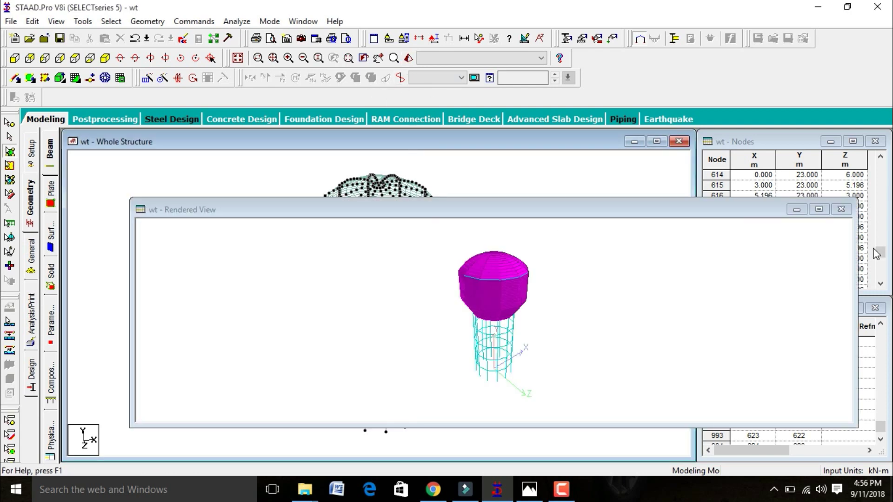
click(819, 210)
drag(442, 298, 431, 273)
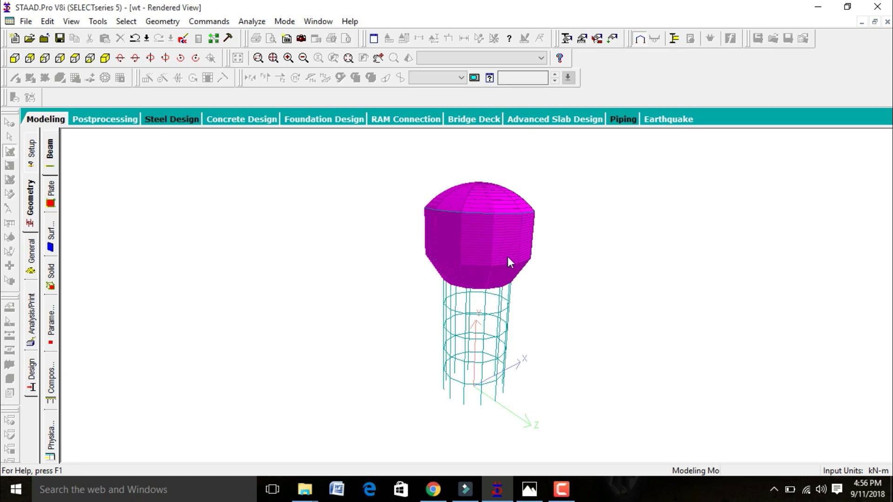
drag(525, 223, 517, 235)
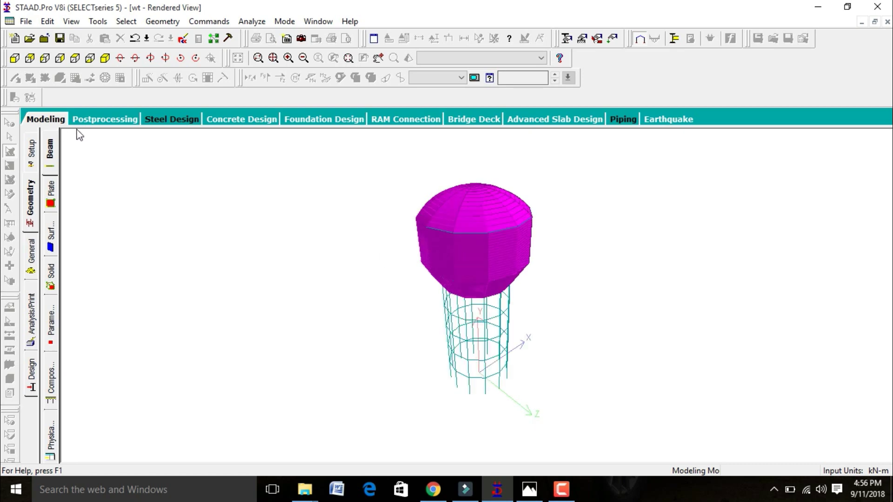
click(57, 120)
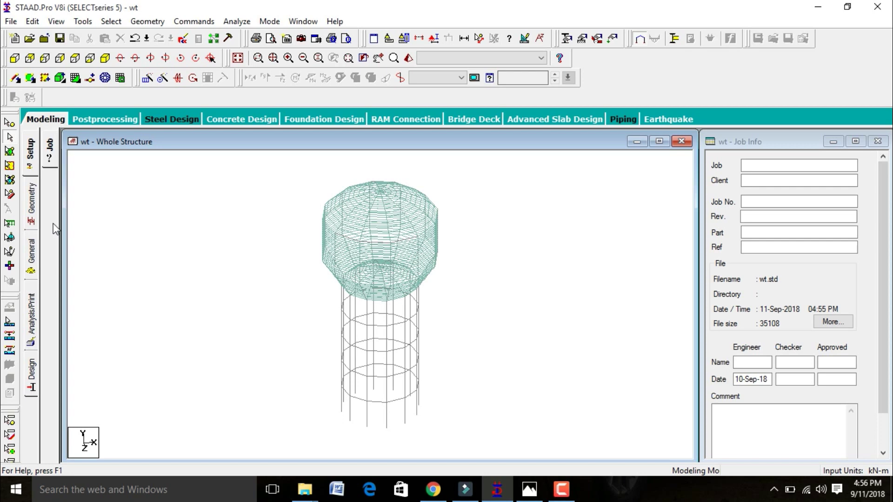
Open the member property page, check the elevated tank photo, and return to the wt model
click(36, 238)
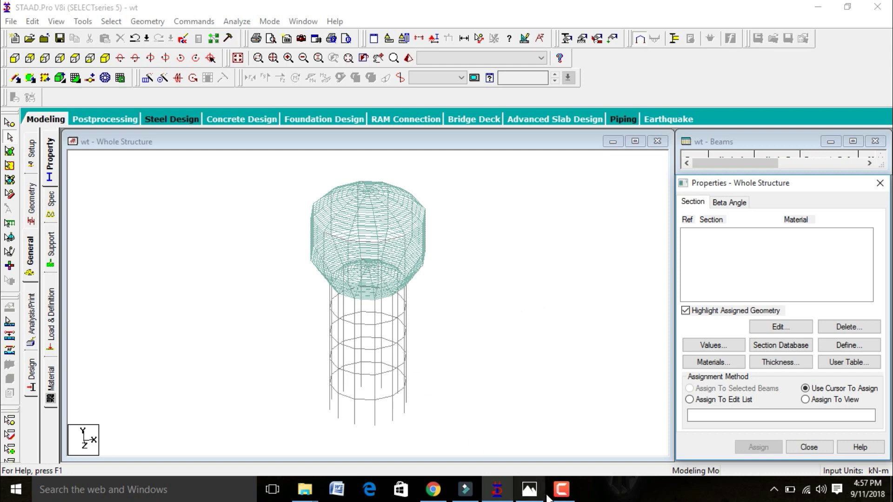
click(530, 489)
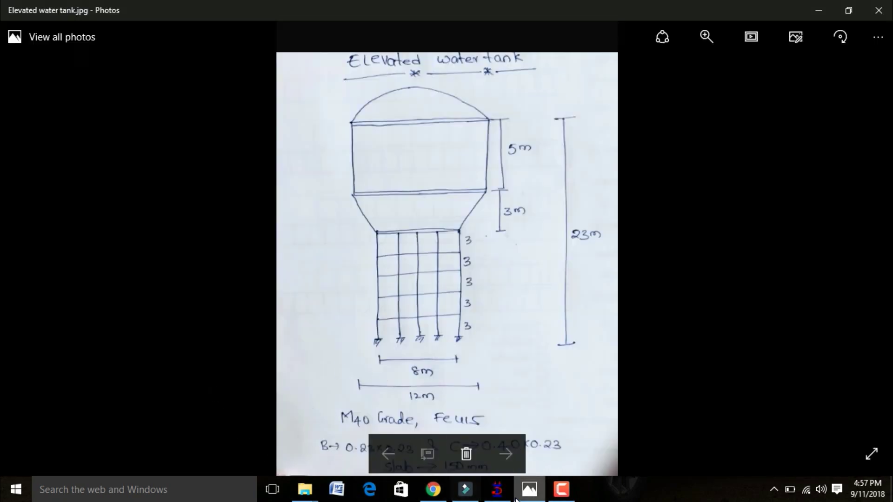
click(497, 489)
Add a rectangular concrete section 0.23 m deep by 0.23 m wide
click(846, 346)
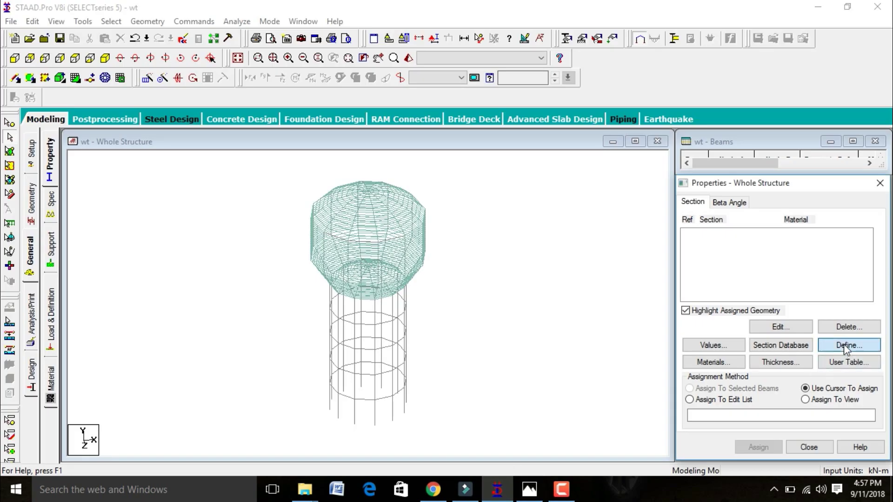
click(246, 141)
click(498, 201)
text(0.23)
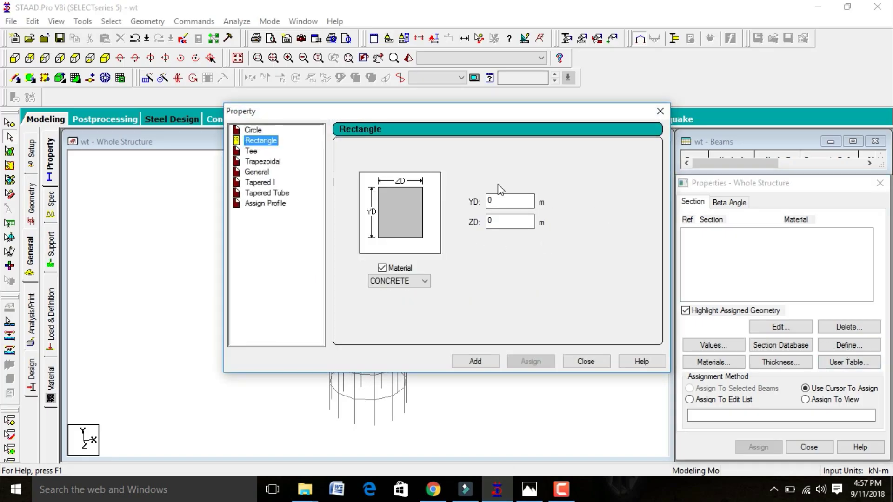
key(Tab)
text(0.23)
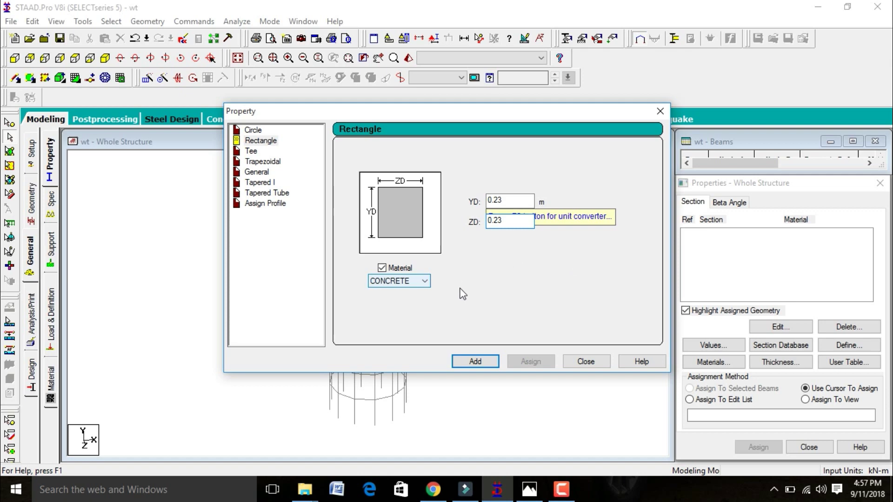
click(477, 362)
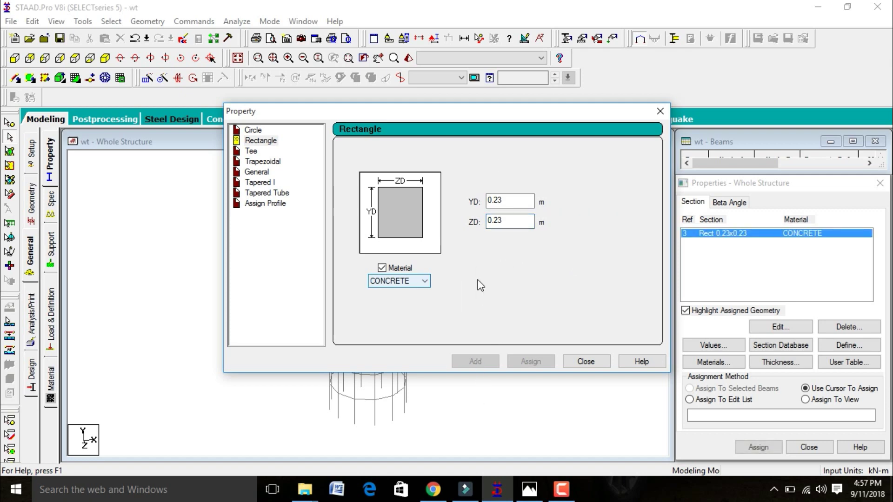
Add a second rectangular section with depth 0.40 m and width 0.23 m
drag(507, 201, 493, 201)
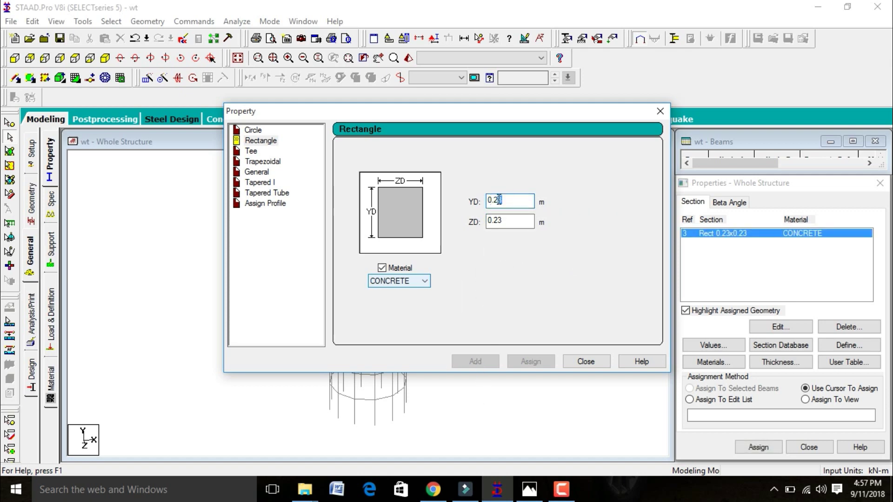
key(BackSpace)
key(BackSpace)
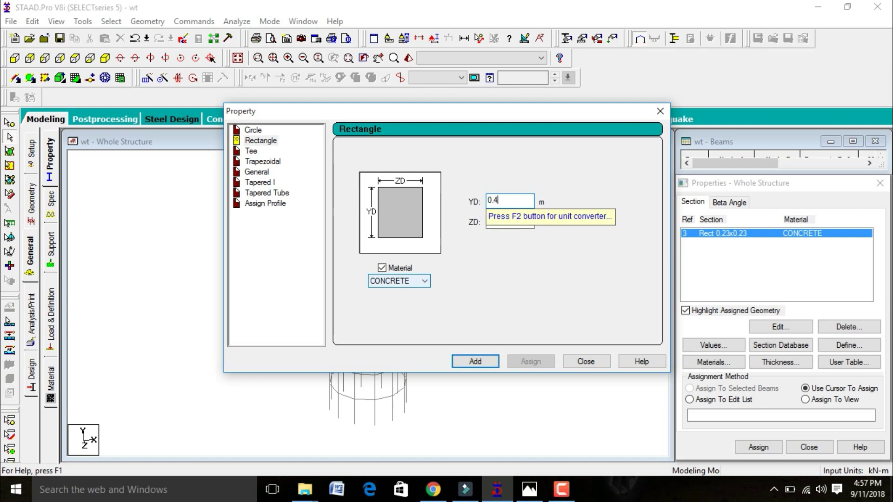
text(4)
click(475, 362)
click(586, 361)
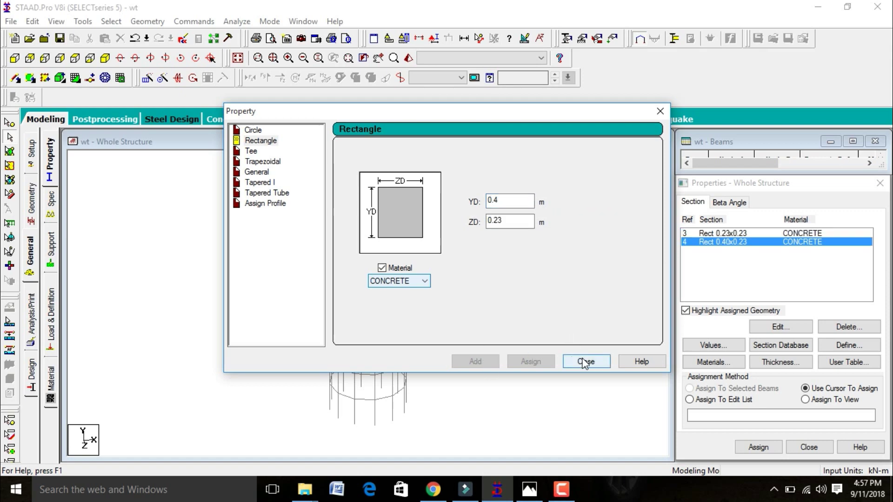
Add a 0.1 m plate thickness property
click(810, 362)
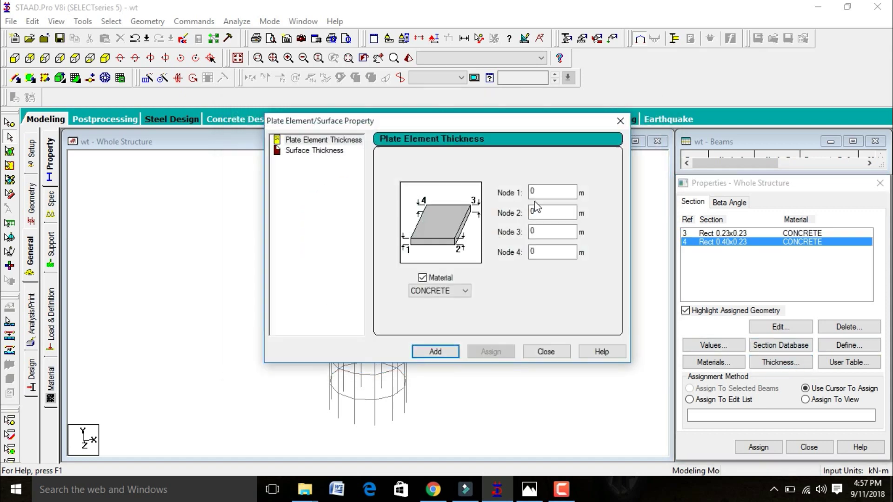
click(541, 196)
text(.15)
click(433, 350)
In front elevation, assign the 0.23x0.23 section to the horizontal ring beams
click(544, 352)
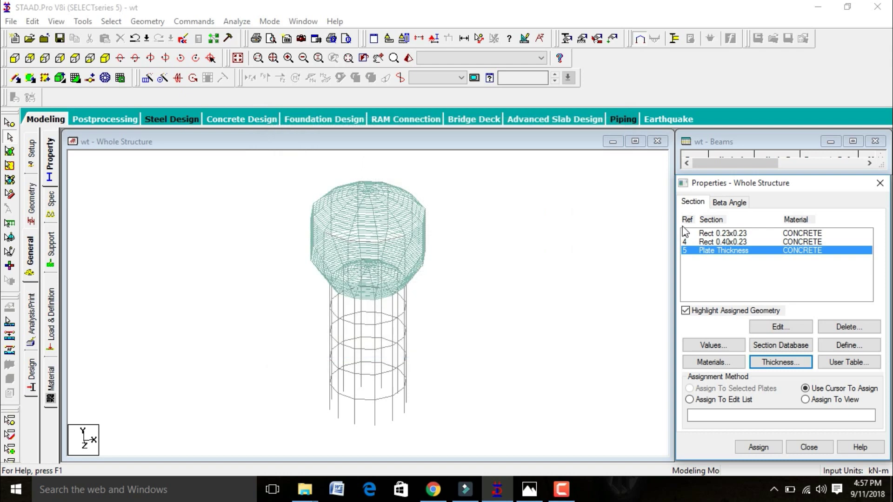
click(747, 233)
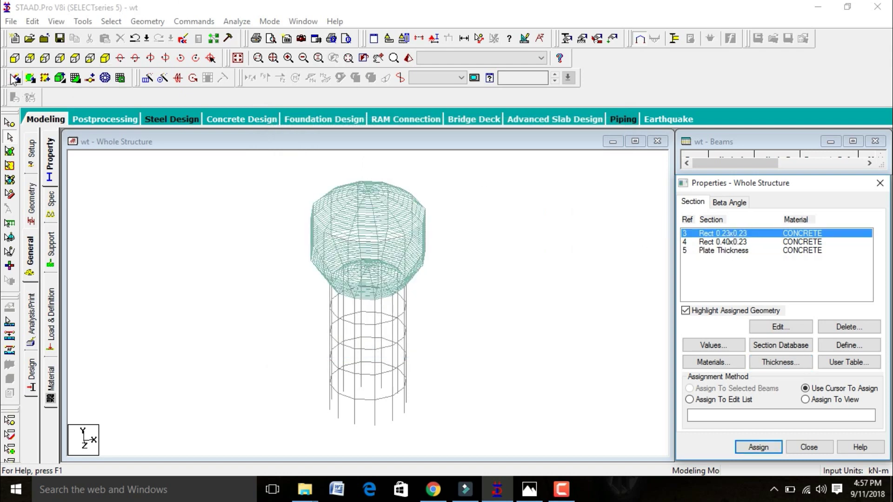
click(15, 58)
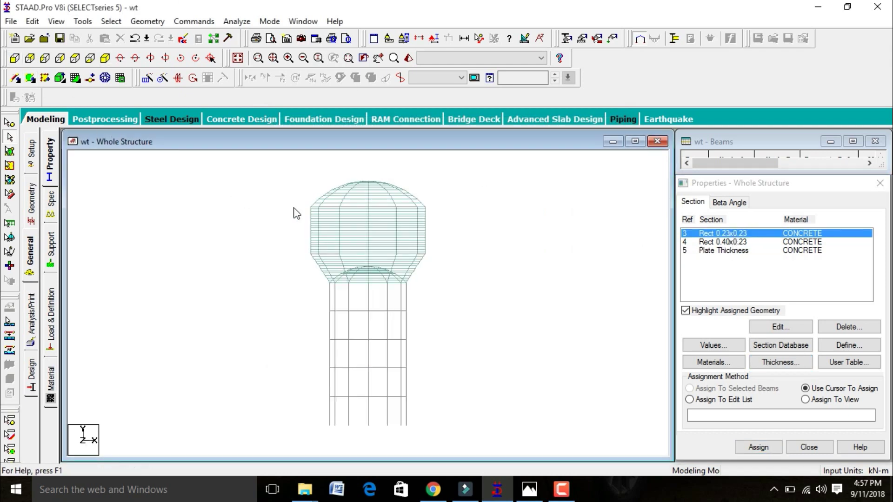
ctrl+drag(319, 336, 426, 352)
ctrl+drag(319, 362, 420, 383)
click(758, 448)
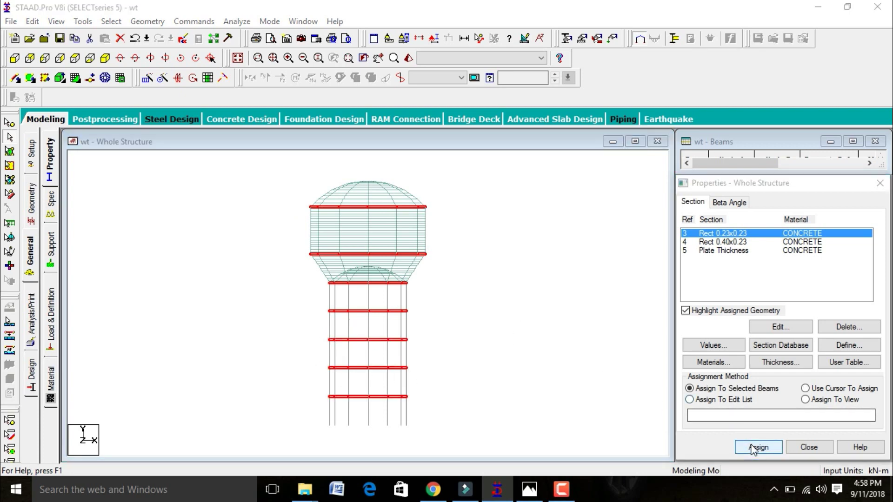
click(794, 349)
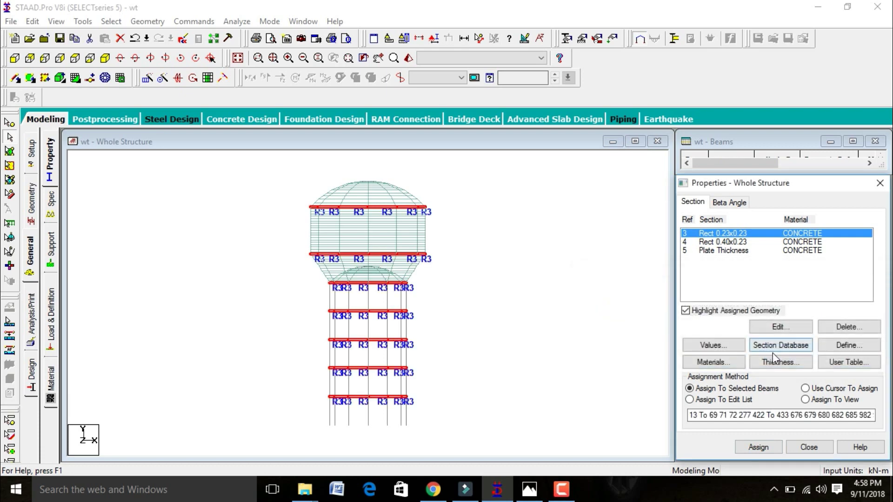
Assign the 0.40x0.23 section to all columns parallel to Y
click(740, 242)
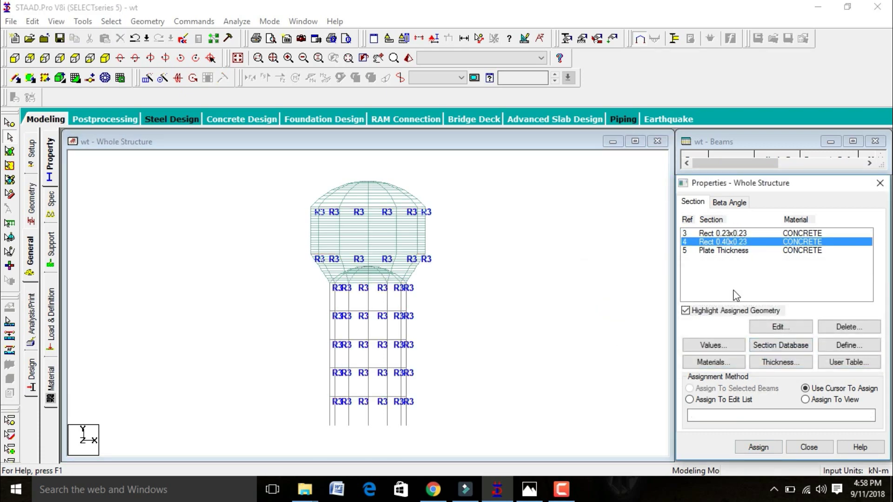
click(111, 21)
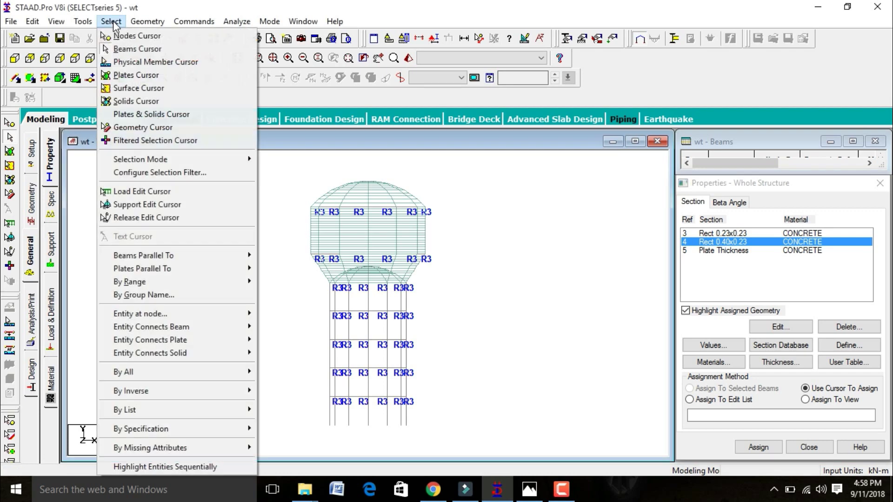
click(273, 268)
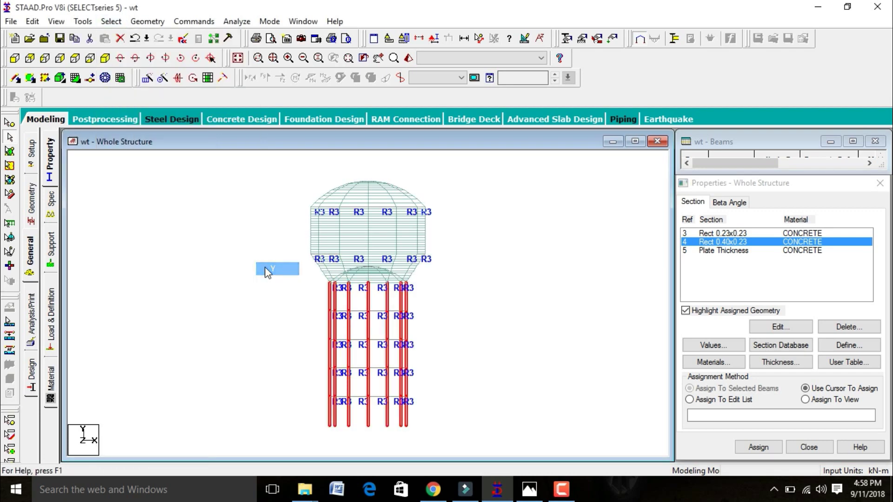
click(745, 447)
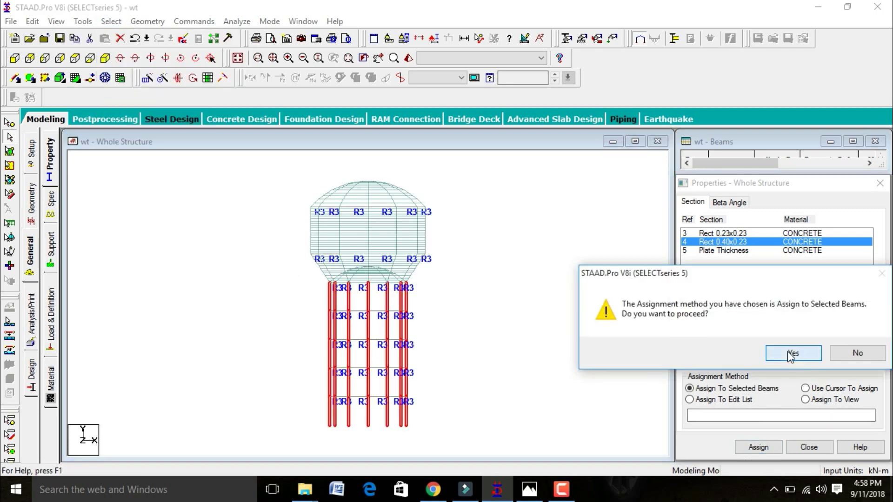
click(791, 352)
Assign the 0.1 m plate thickness to all plates in the view
click(744, 252)
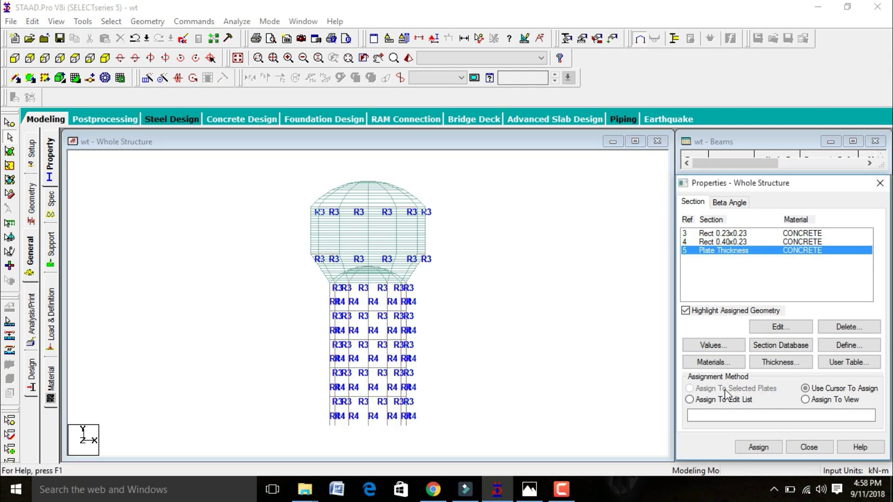
click(806, 400)
click(758, 447)
click(786, 355)
click(626, 328)
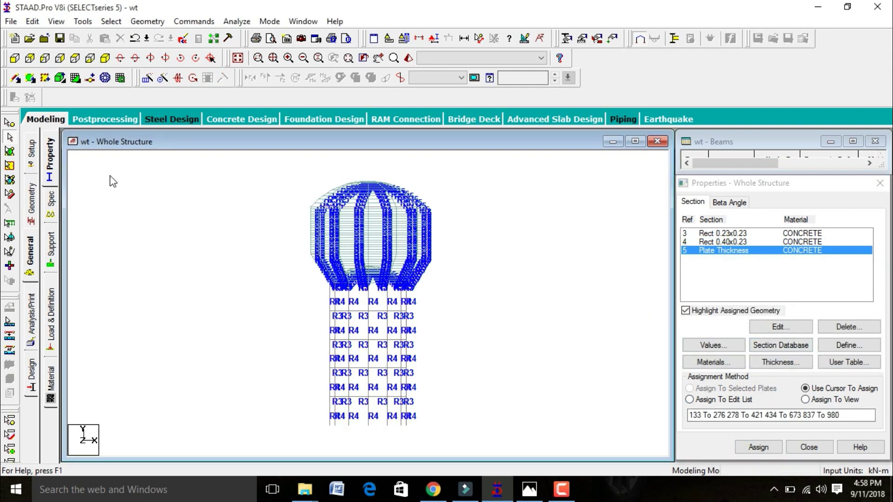
click(51, 269)
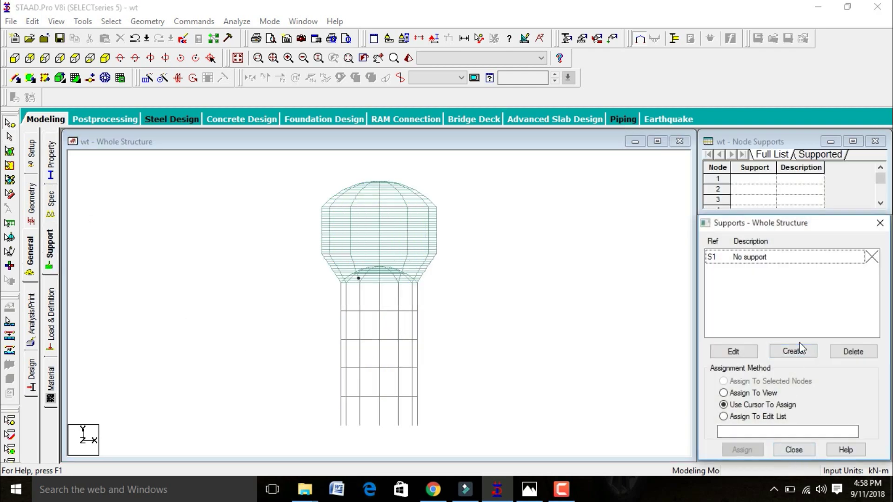
Create fixed Support 2 and assign it to base nodes 1 to 12
click(794, 351)
click(702, 461)
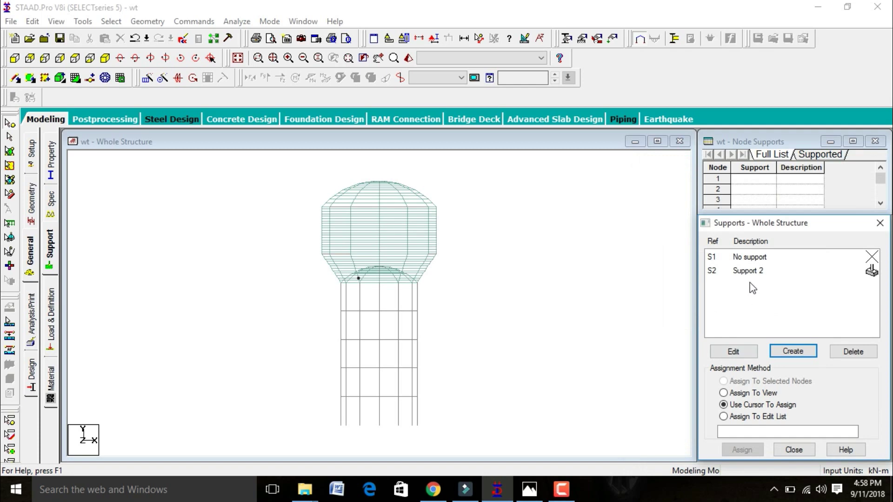
click(754, 271)
drag(326, 415, 482, 433)
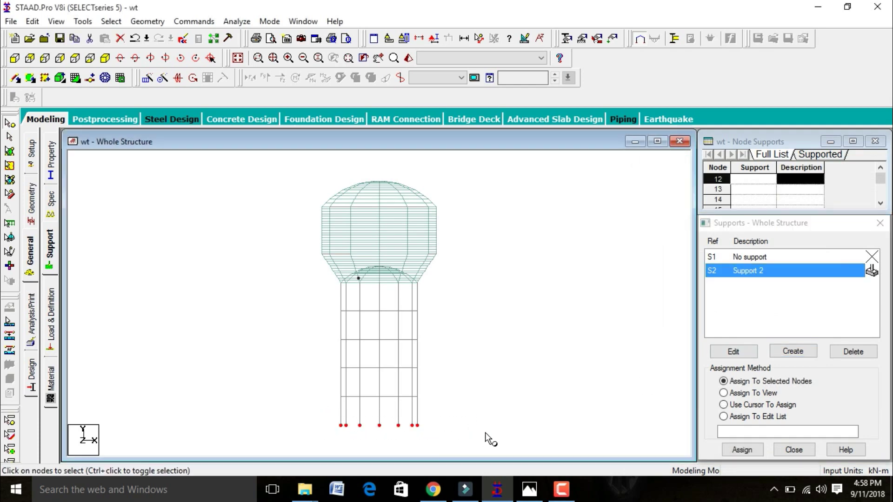
click(742, 449)
click(793, 374)
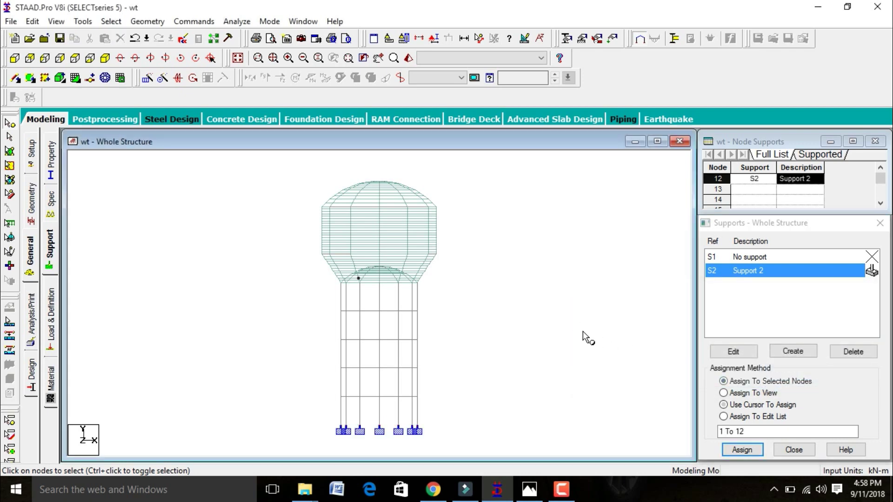
Show the tower in an isometric, solid 3D rendered view
click(583, 332)
click(105, 57)
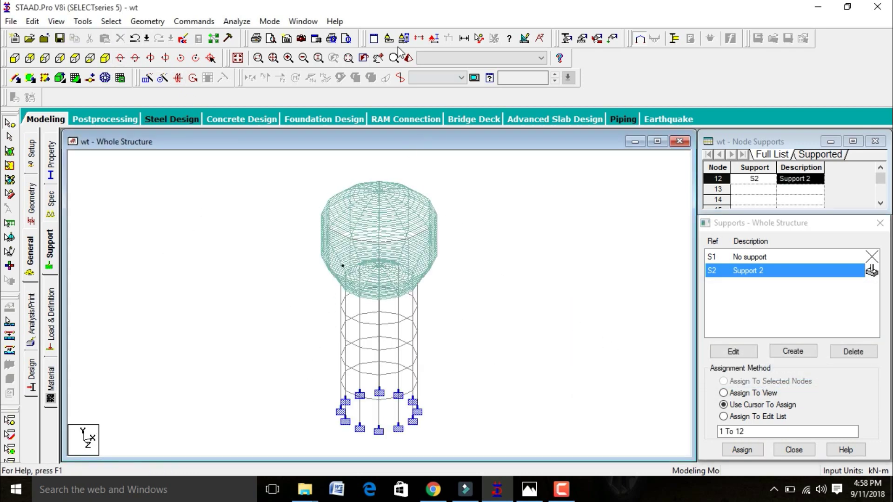
click(409, 59)
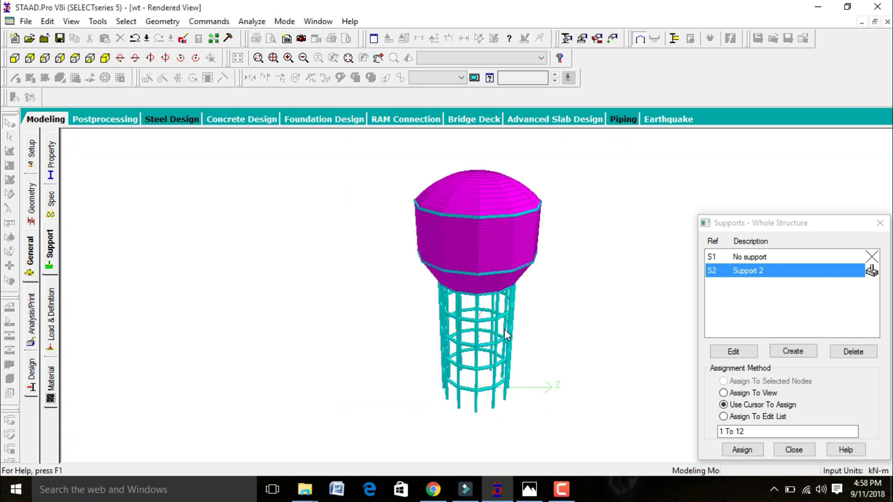
drag(458, 282, 527, 234)
mouse_move(480, 308)
mouse_down()
mouse_move(478, 399)
mouse_move(474, 242)
mouse_move(477, 292)
mouse_up()
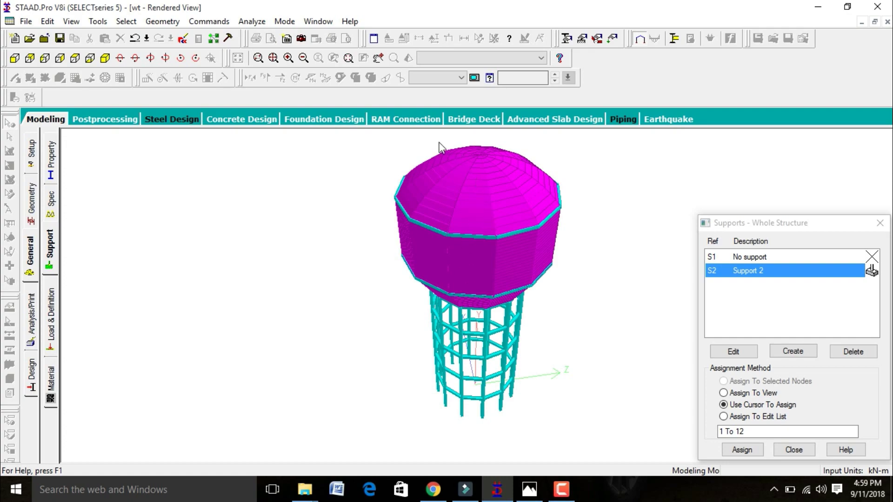